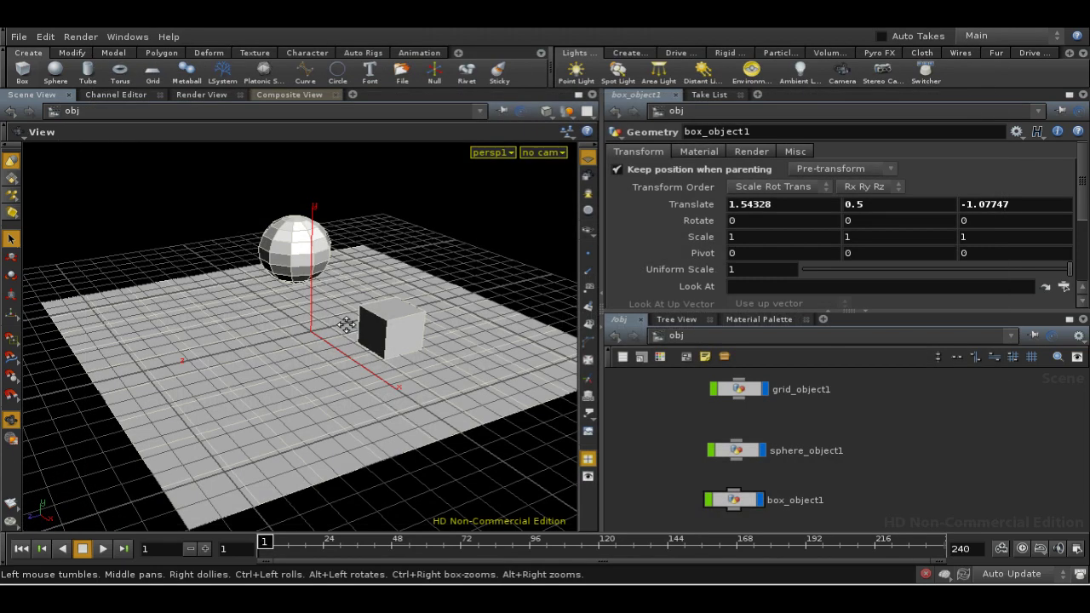
Tumble the viewport to see the grid, sphere and box from a new angle
drag(349, 345, 278, 367)
Orbit around the scene twice, finishing with the Select tool active in the viewport
middle_drag(278, 367, 274, 392)
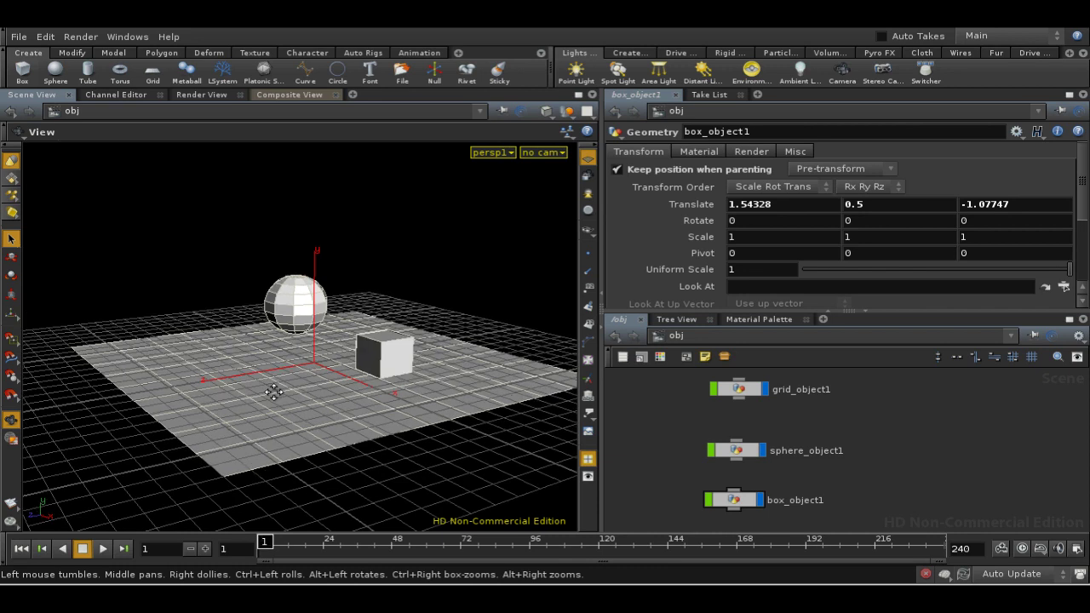
drag(273, 392, 257, 357)
key(s)
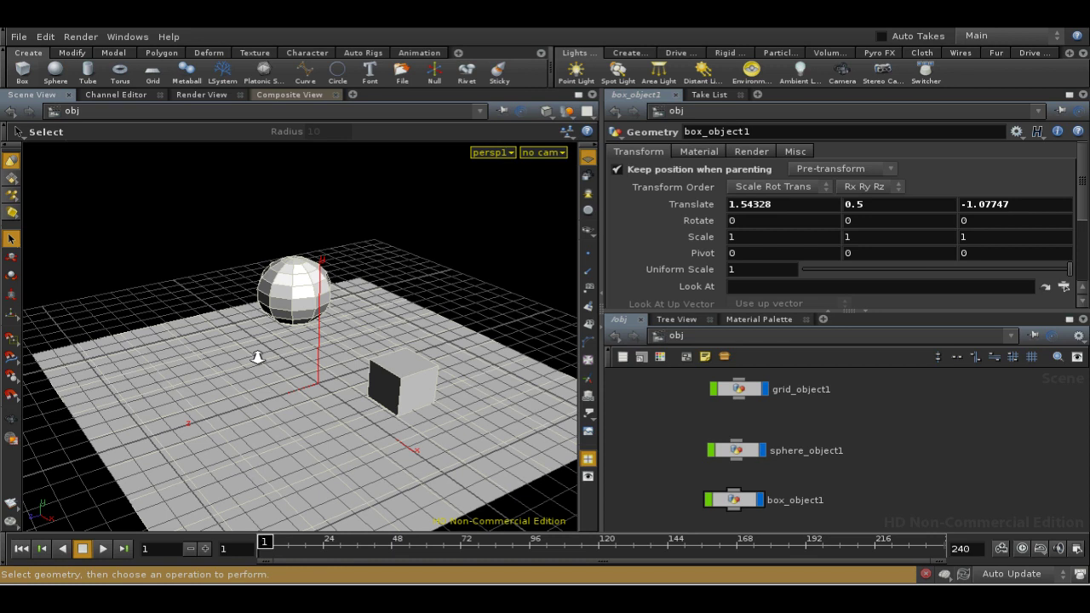
key(Escape)
drag(255, 358, 292, 354)
key(s)
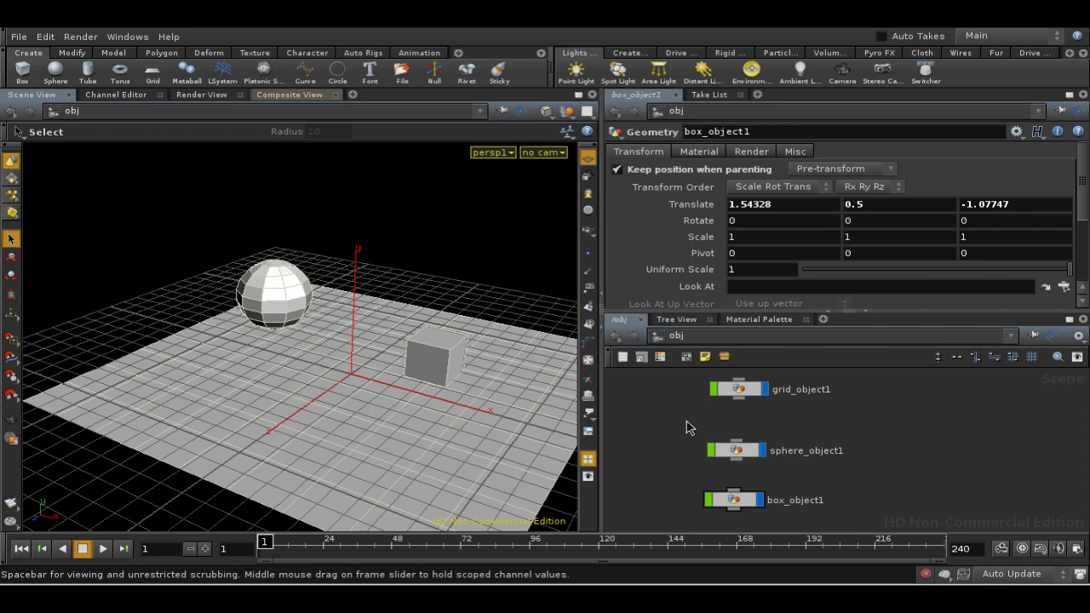
Bundle sphere_object1 and box_object1 into bundle1, then start adding a Bundle List pane
drag(686, 428, 777, 531)
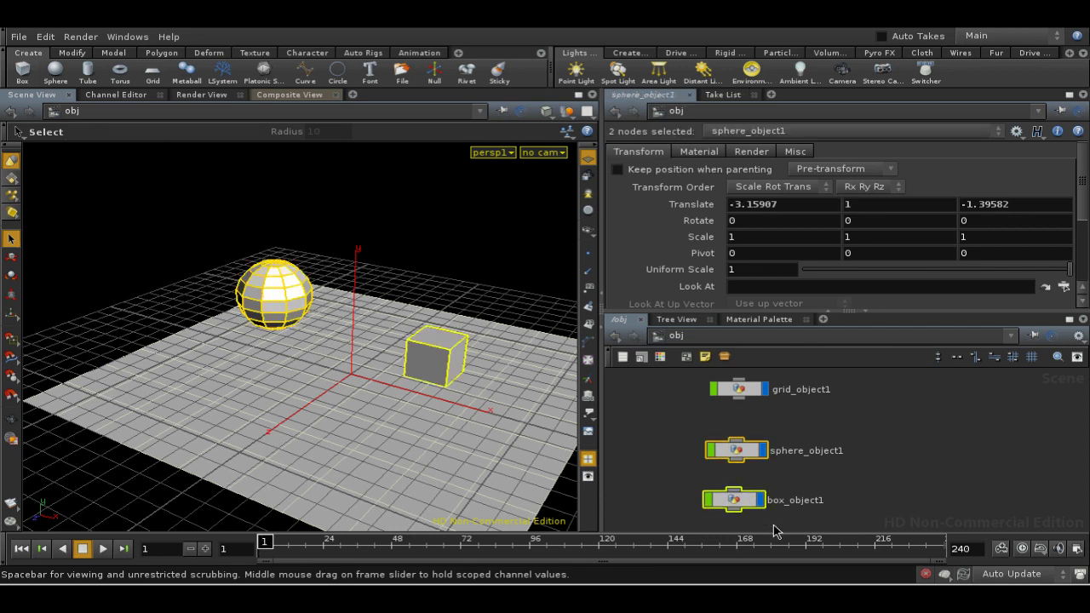
right_click(653, 414)
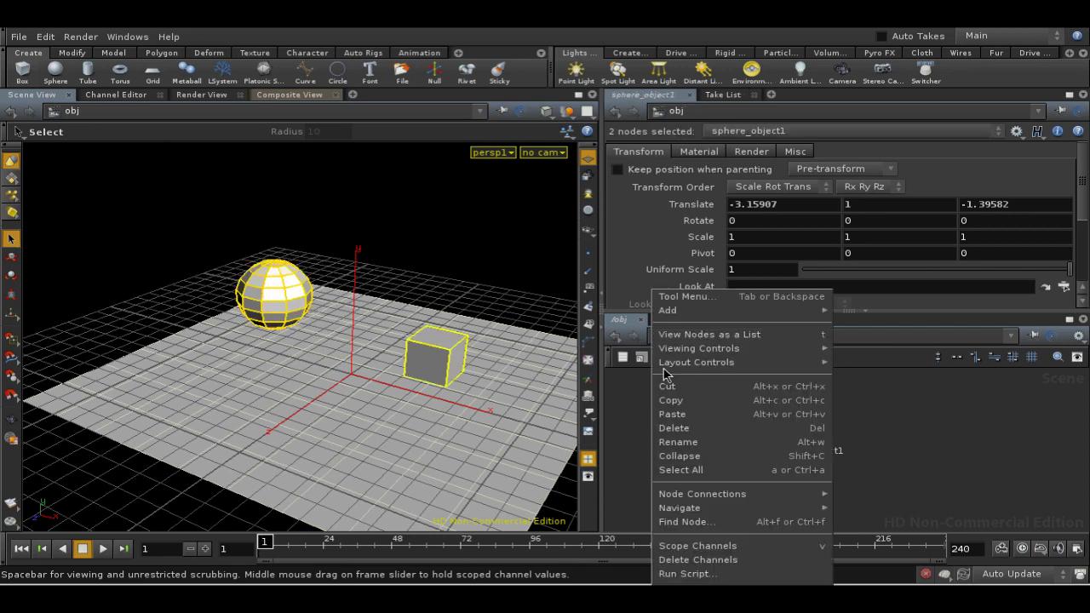
mouse_move(670, 313)
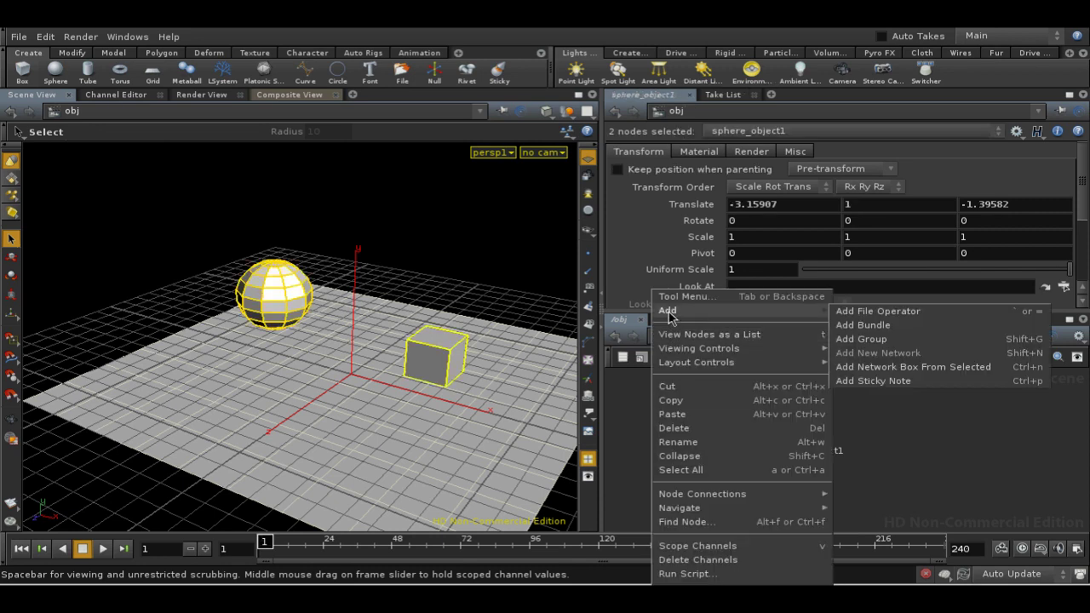
click(866, 325)
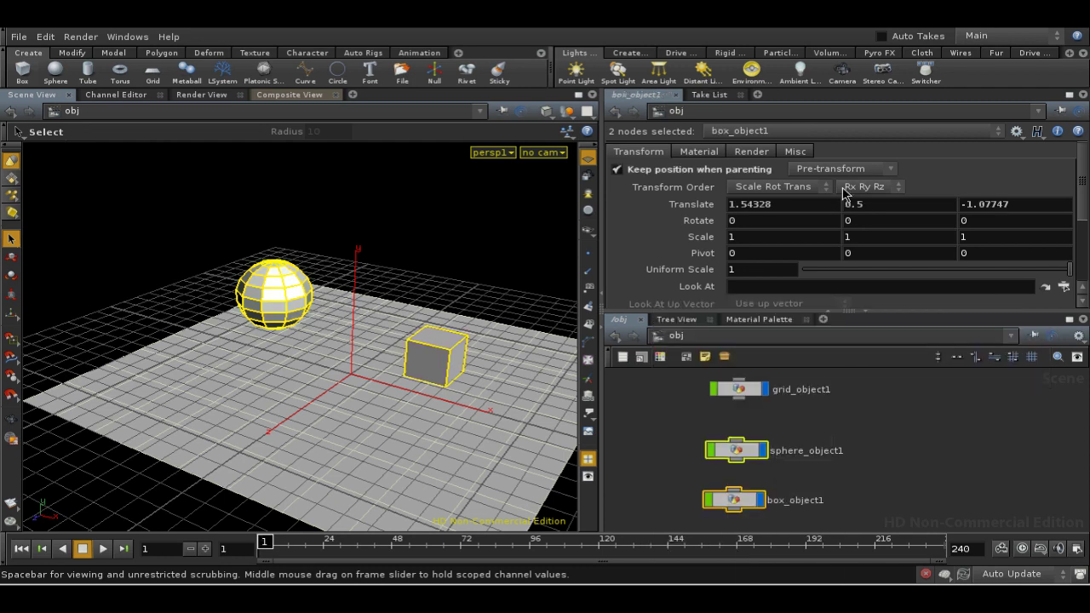
click(759, 95)
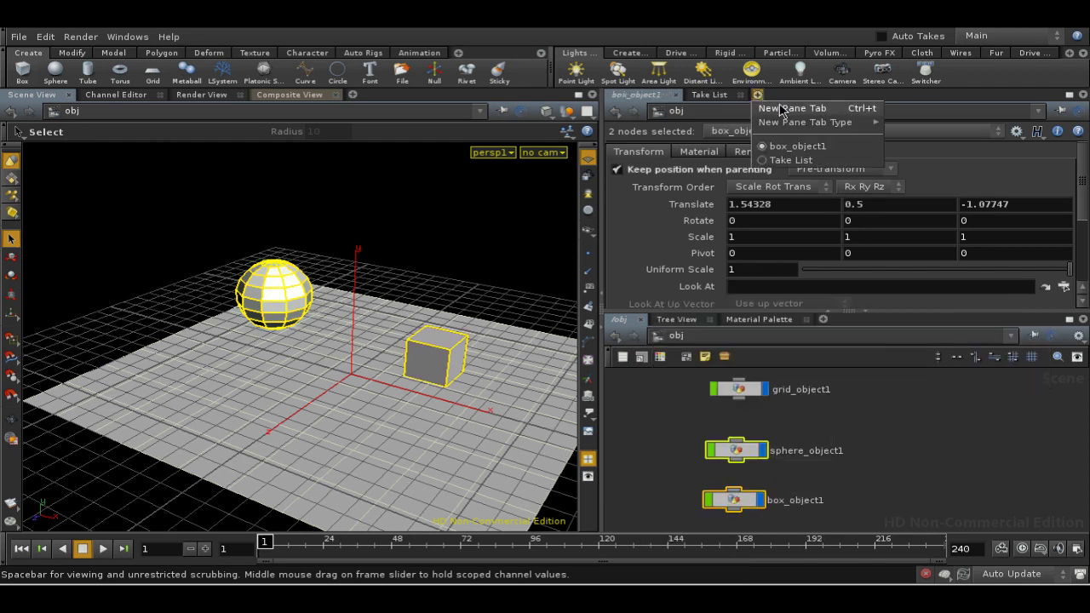
mouse_move(801, 122)
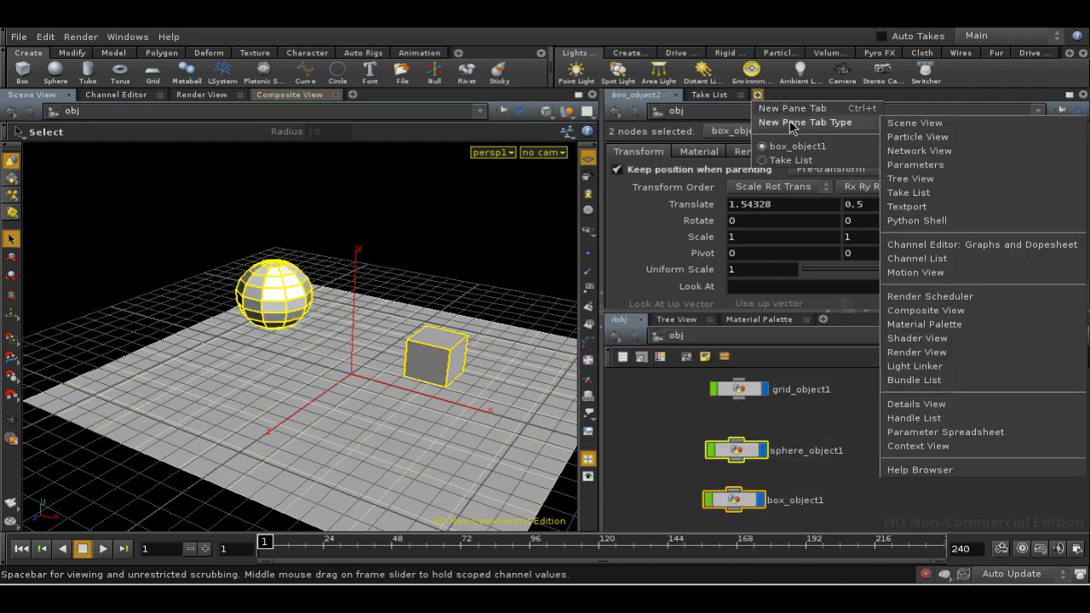
Show the Bundle List in a widened pane and rename bundle1 to mybundle
click(915, 380)
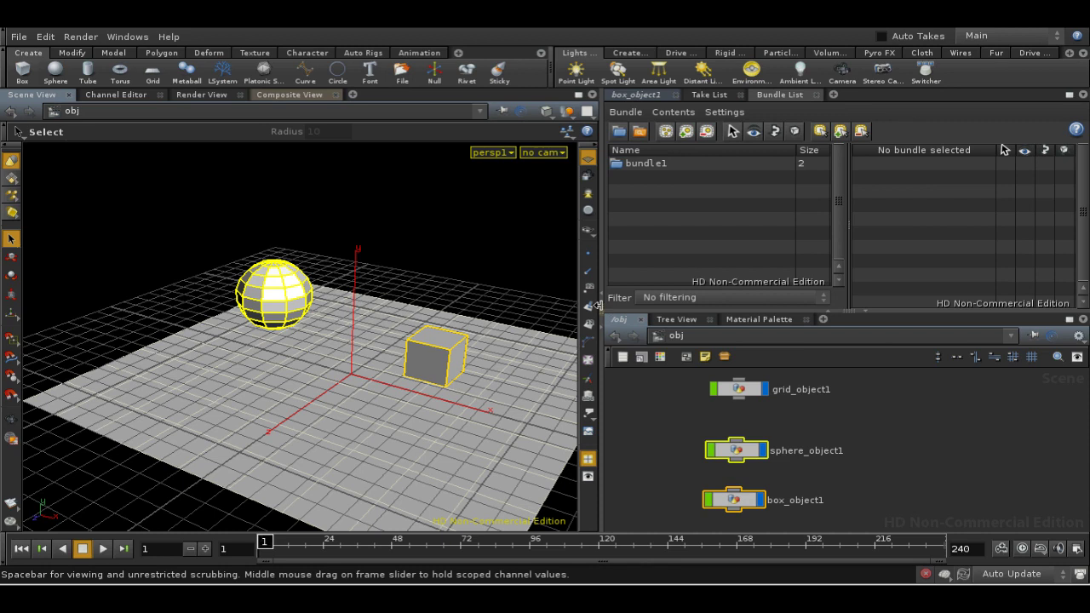
drag(597, 306, 545, 306)
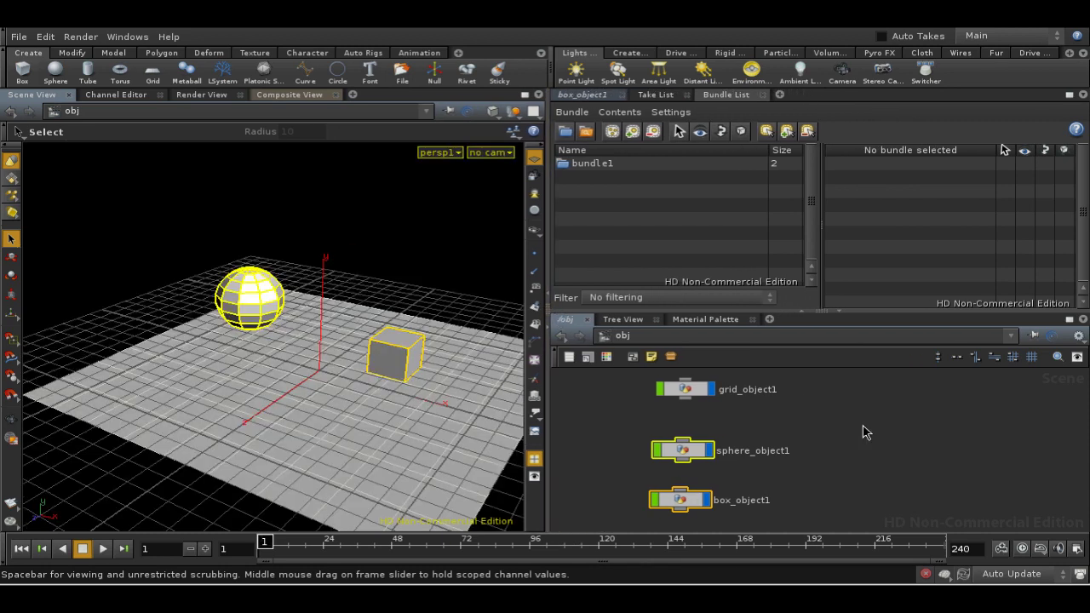
double_click(613, 169)
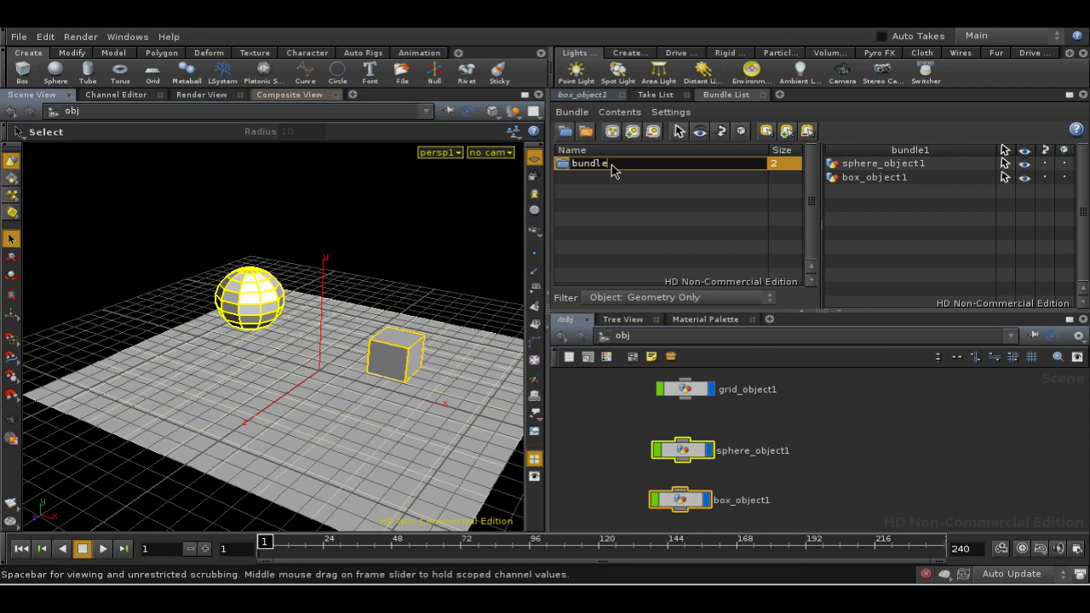
key(BackSpace)
key(BackSpace)
key(BackSpace)
key(BackSpace)
key(BackSpace)
key(BackSpace)
text(mybundle)
key(Return)
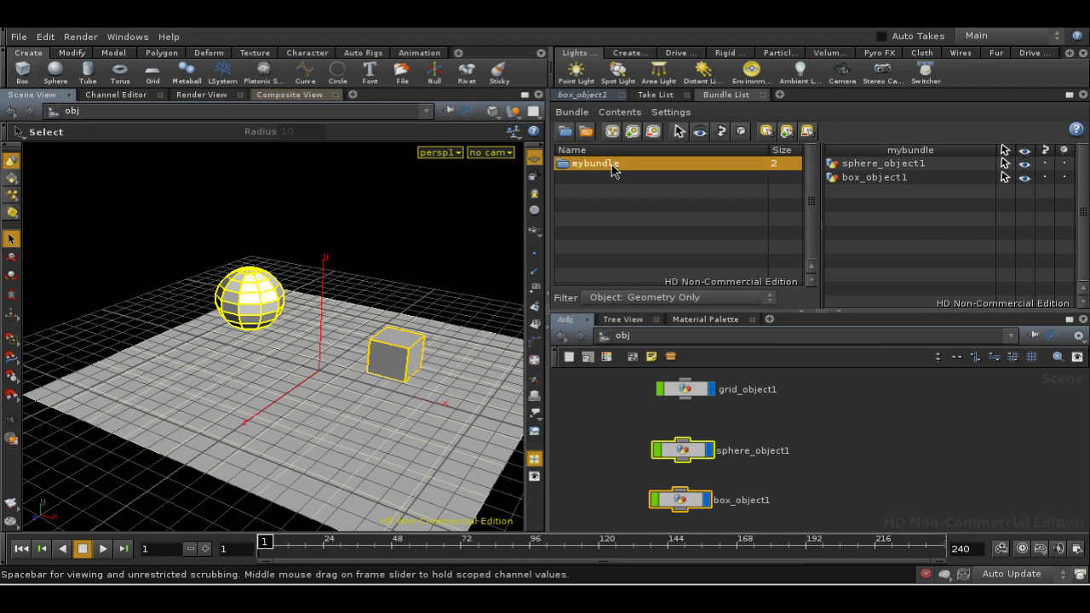
click(577, 113)
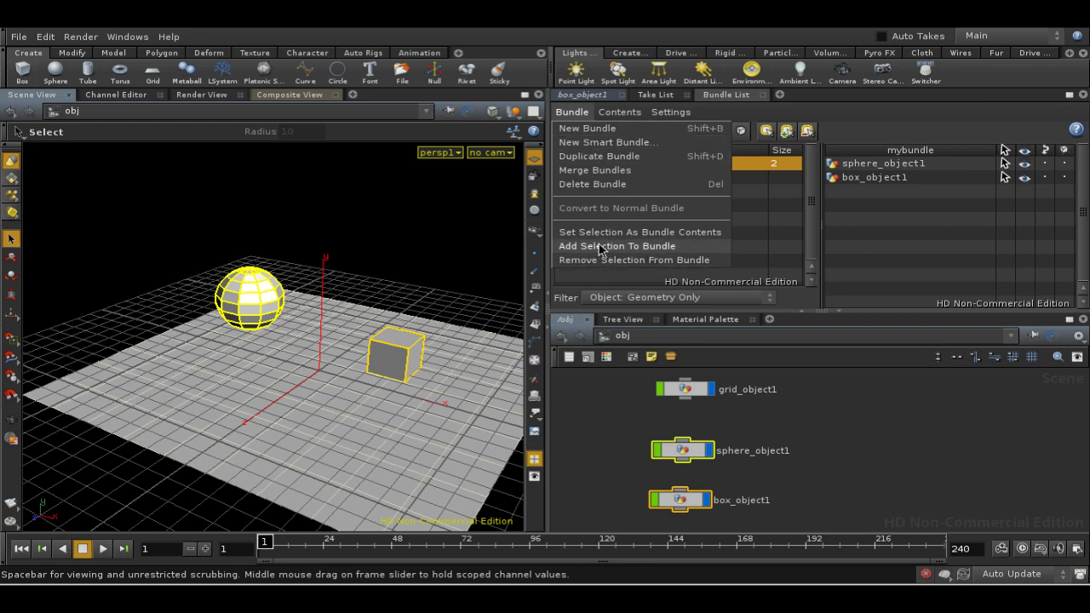
mouse_move(624, 106)
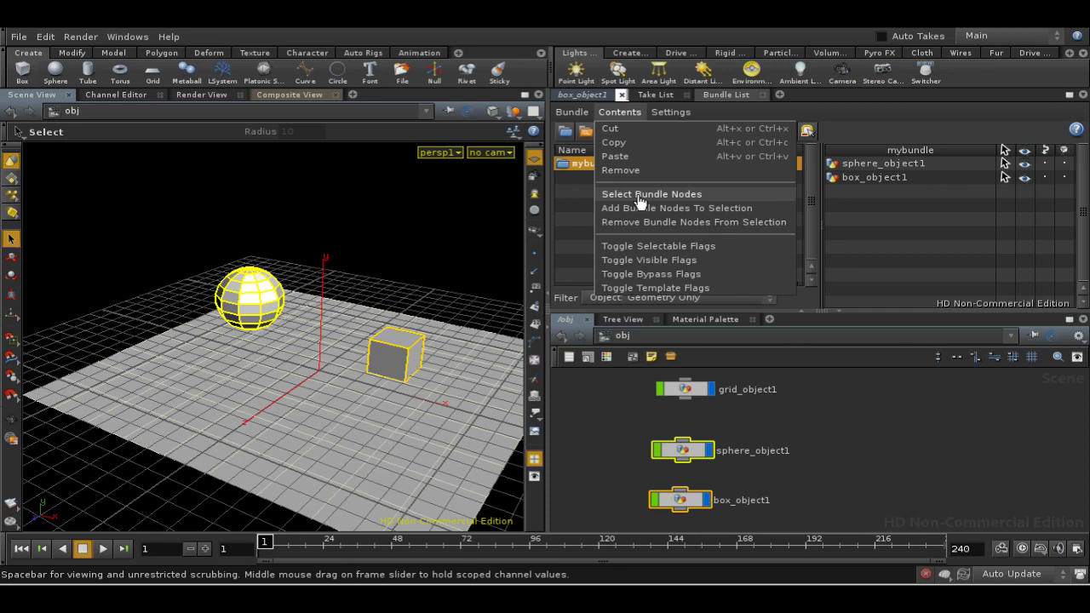
click(781, 114)
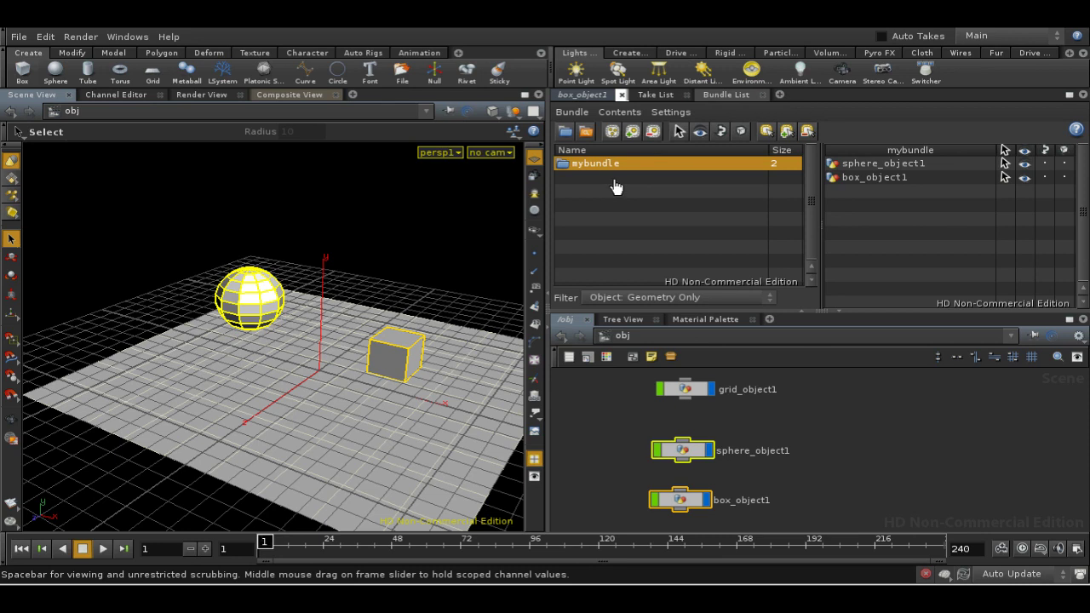
click(620, 112)
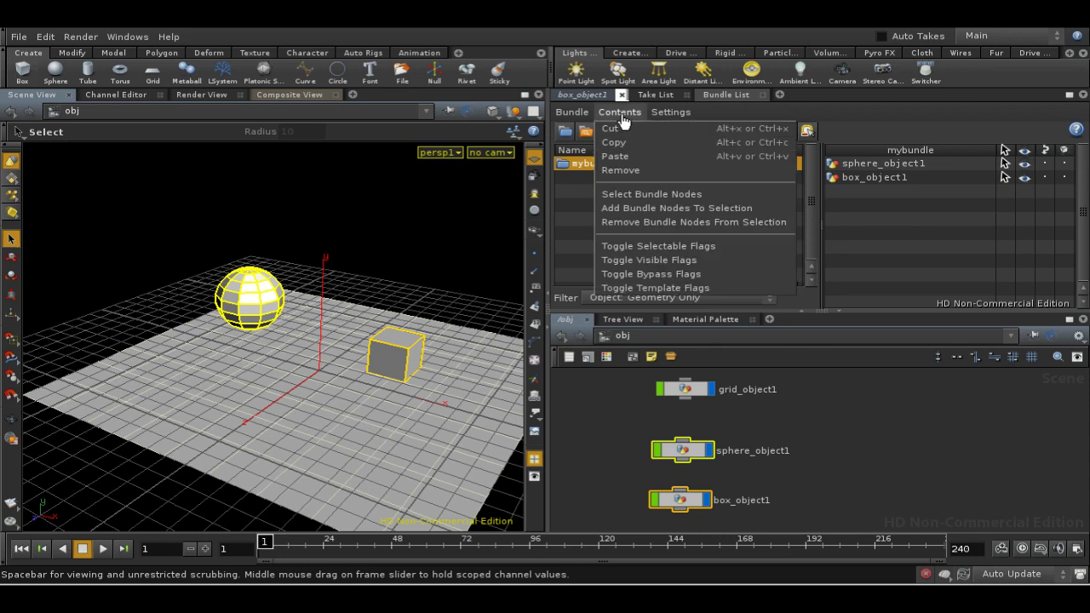
click(653, 263)
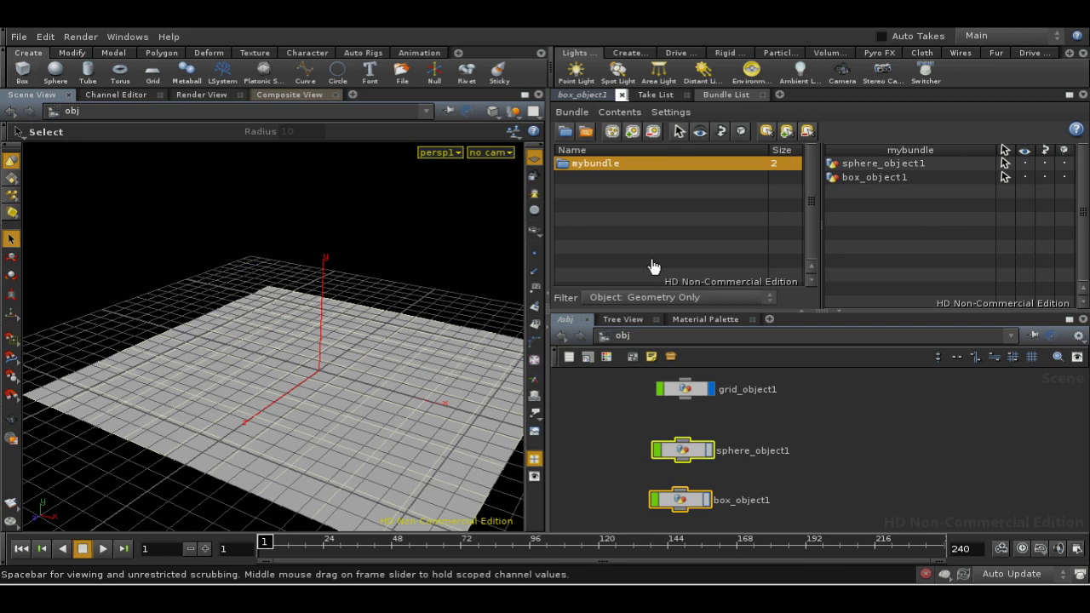
click(625, 112)
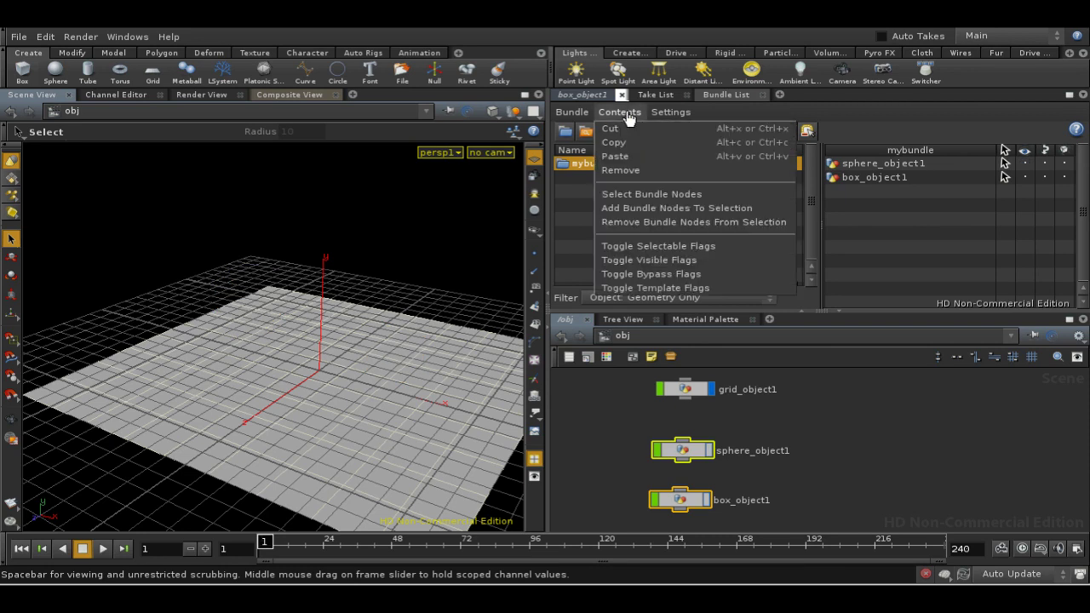
click(640, 261)
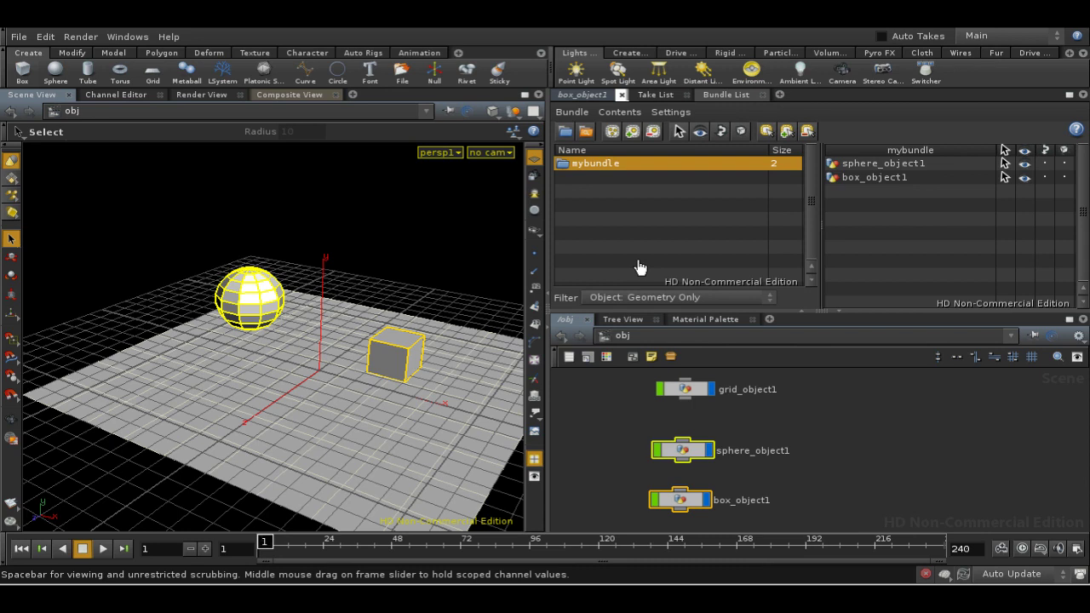
Deselect all and load the Clay material into /shop from the Material Palette
click(622, 396)
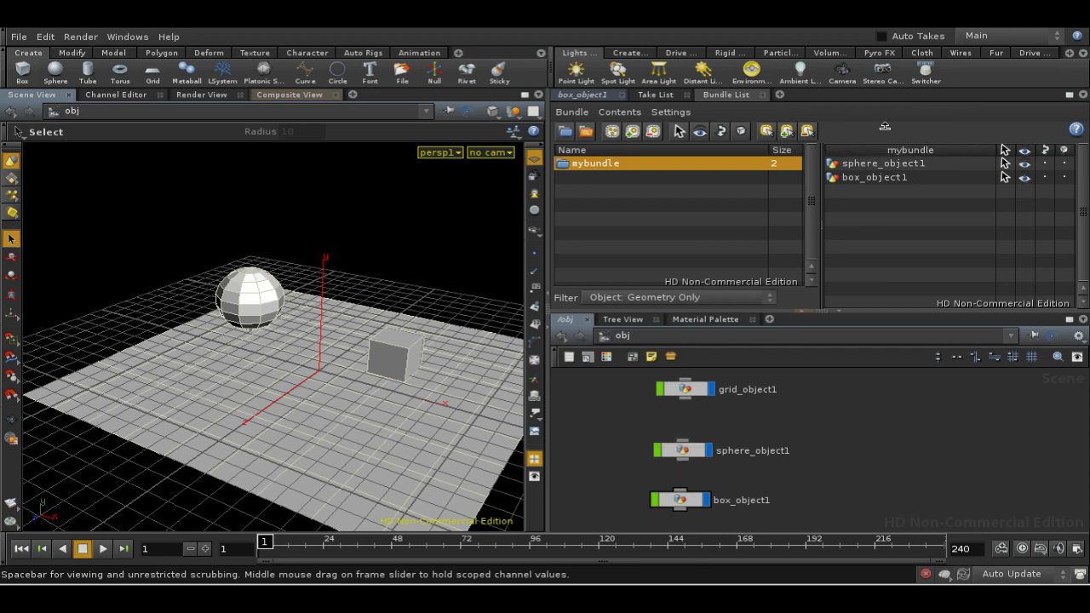
click(782, 341)
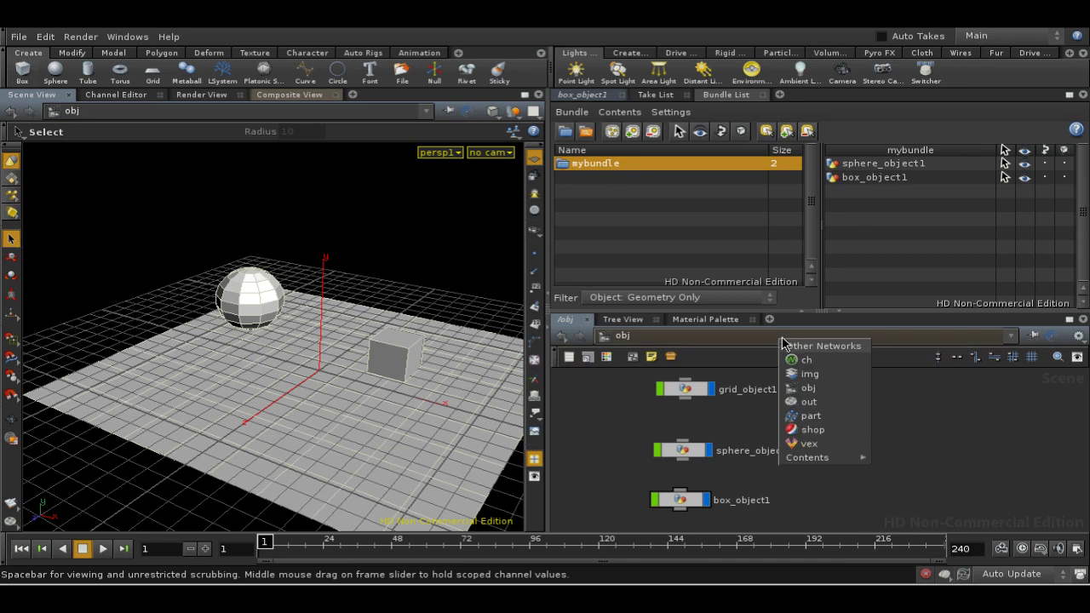
click(809, 433)
click(741, 321)
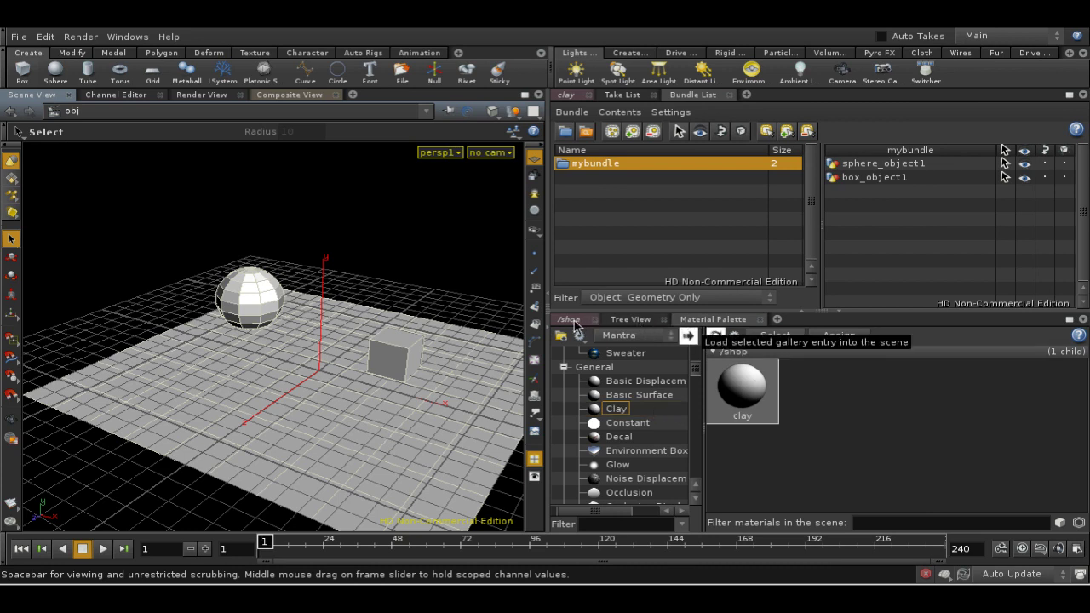
click(574, 322)
Select the sphere and box nodes belonging to mybundle
click(615, 337)
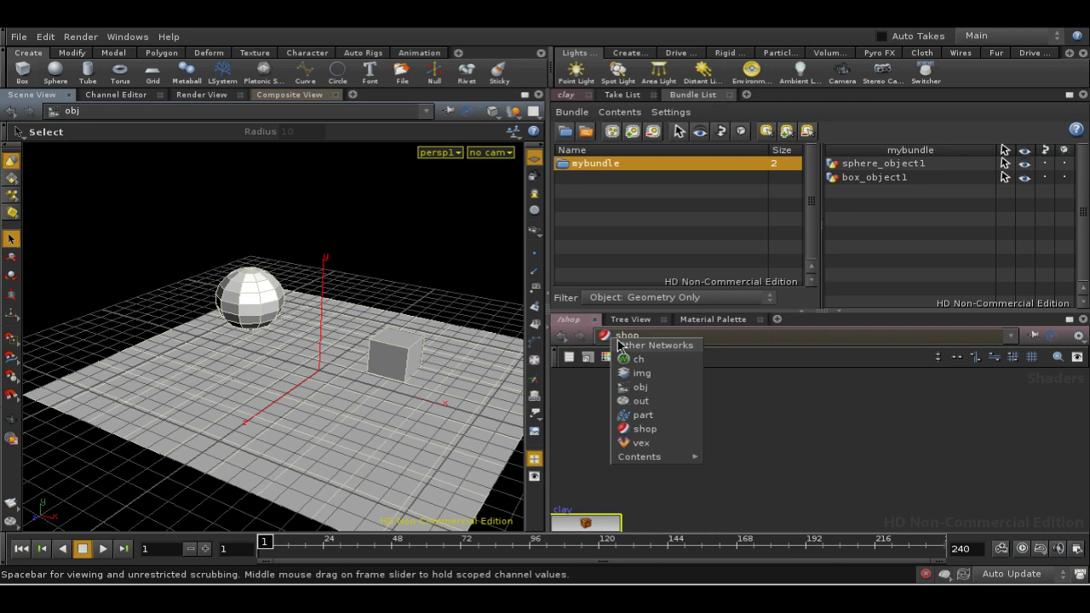
click(619, 344)
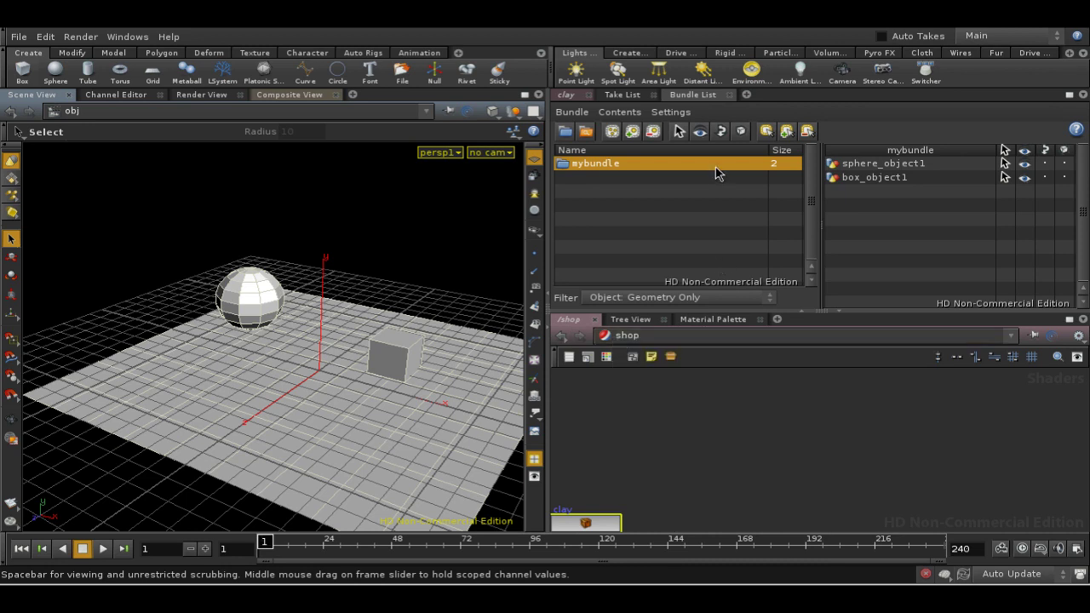
click(766, 131)
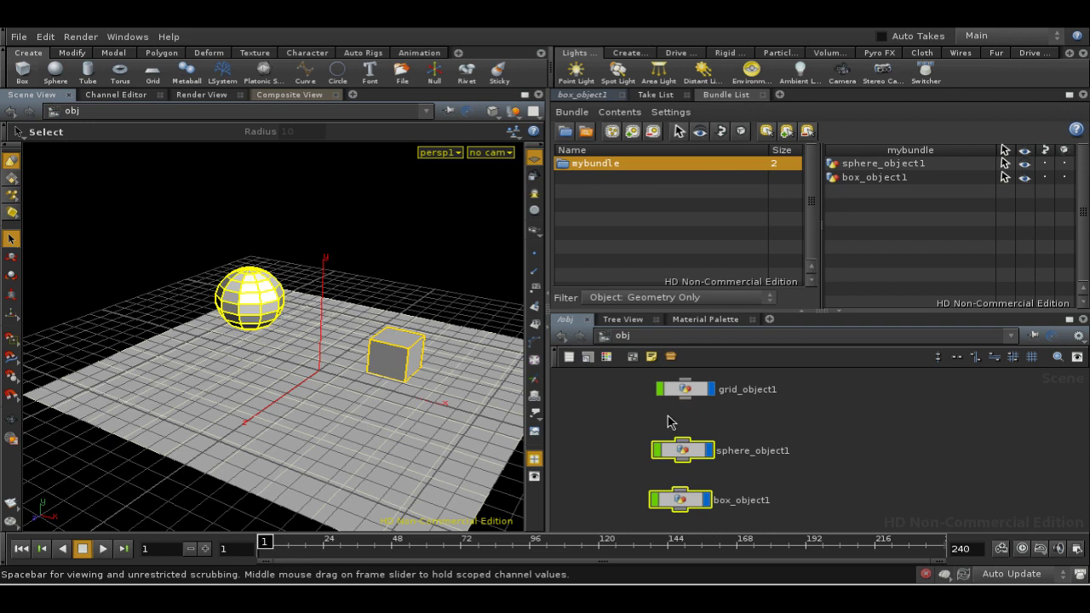
Set the sphere and box Material to /shop/clay, then move to the /out network
click(598, 95)
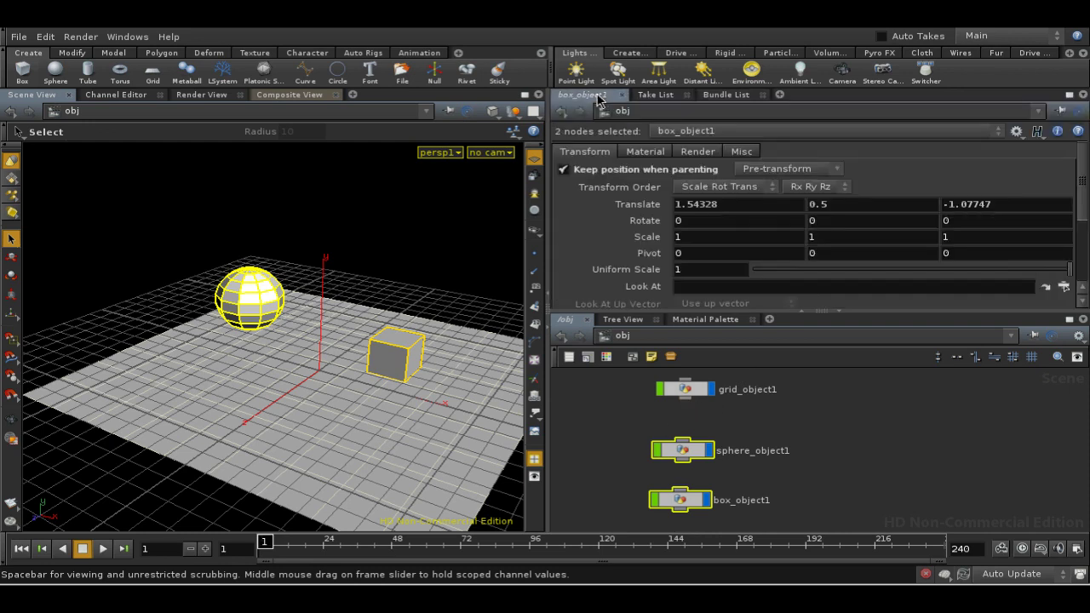
click(645, 151)
click(1039, 170)
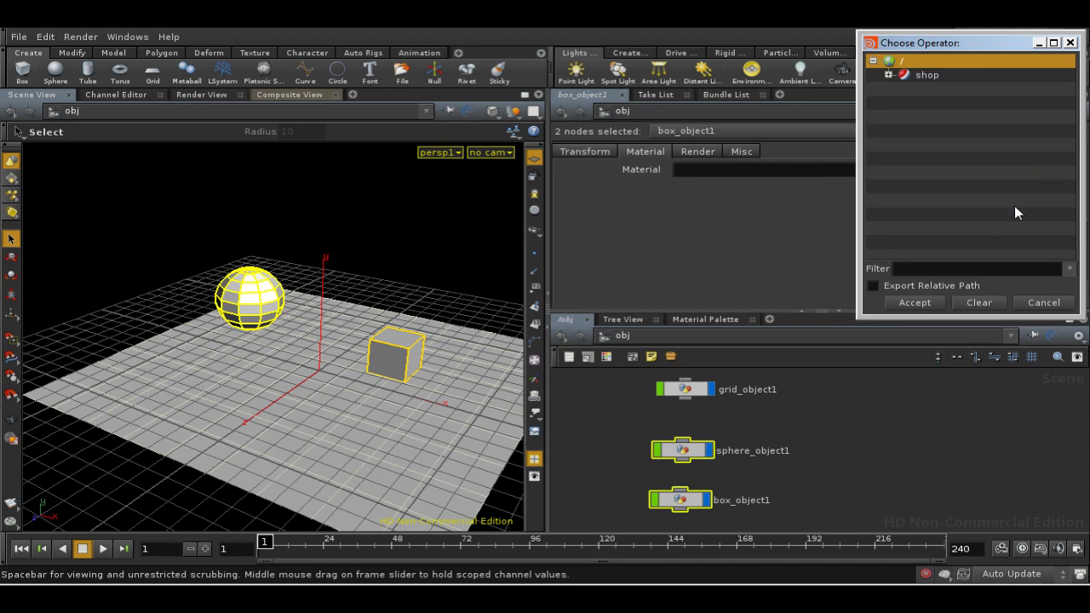
click(889, 74)
click(941, 88)
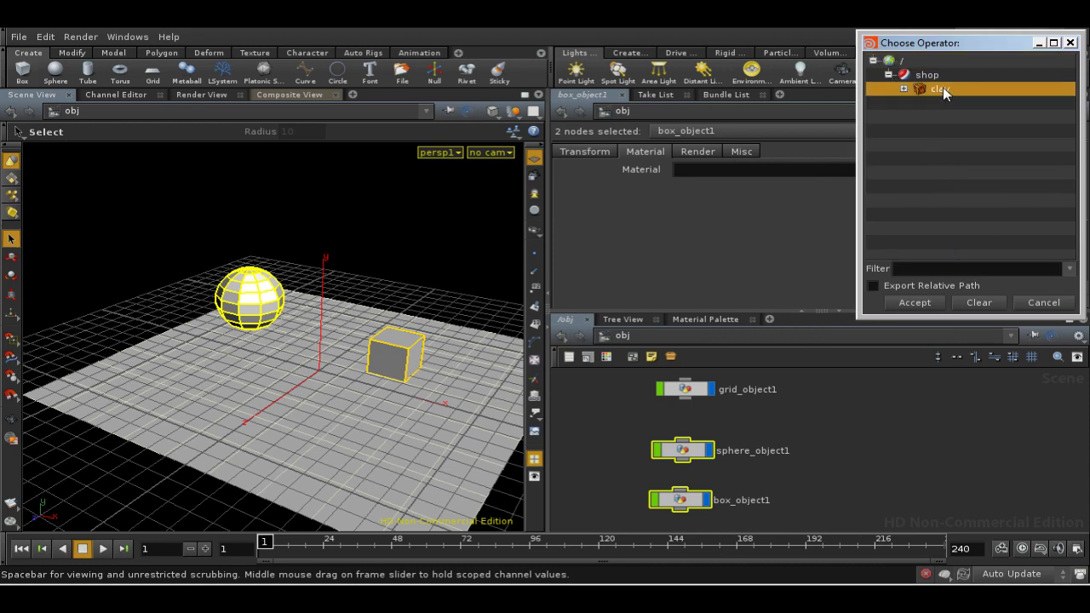
click(915, 302)
ctrl+click(692, 438)
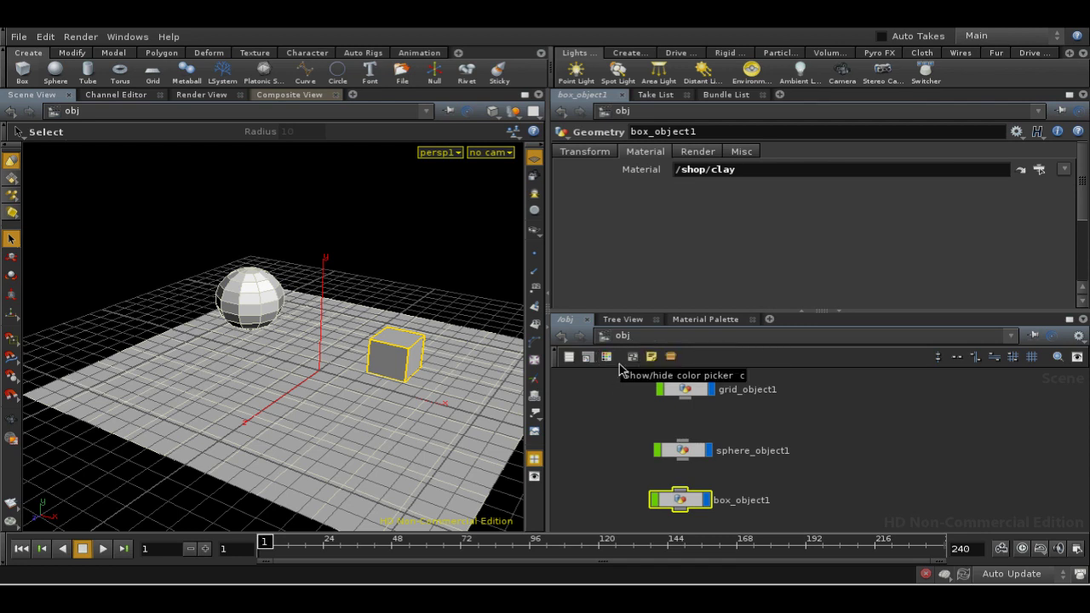
click(617, 336)
click(633, 405)
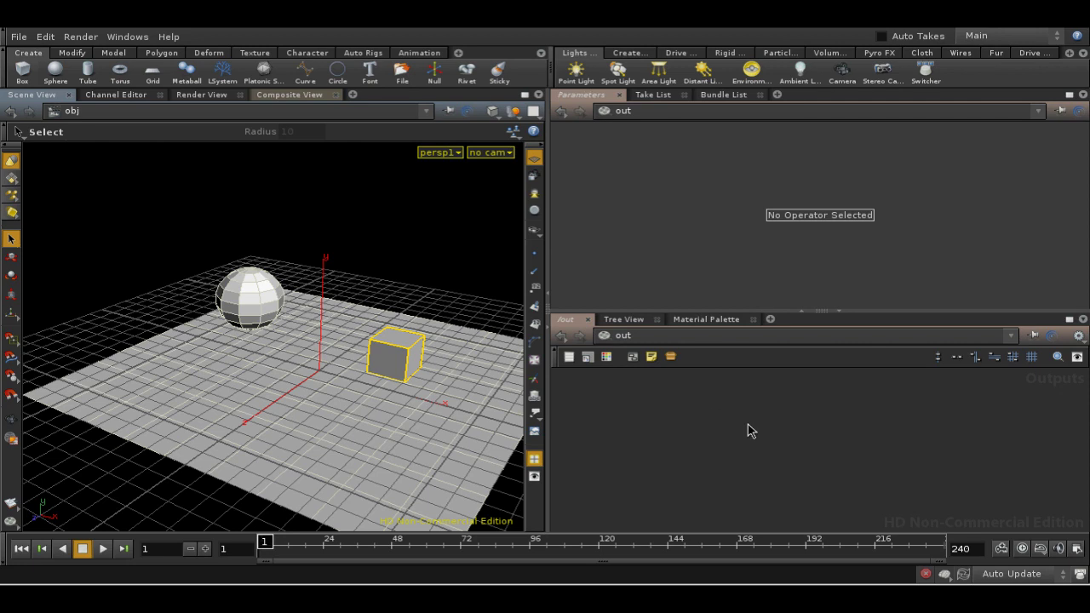
Place a Mantra render node, mantra1, in the /out network
key(Tab)
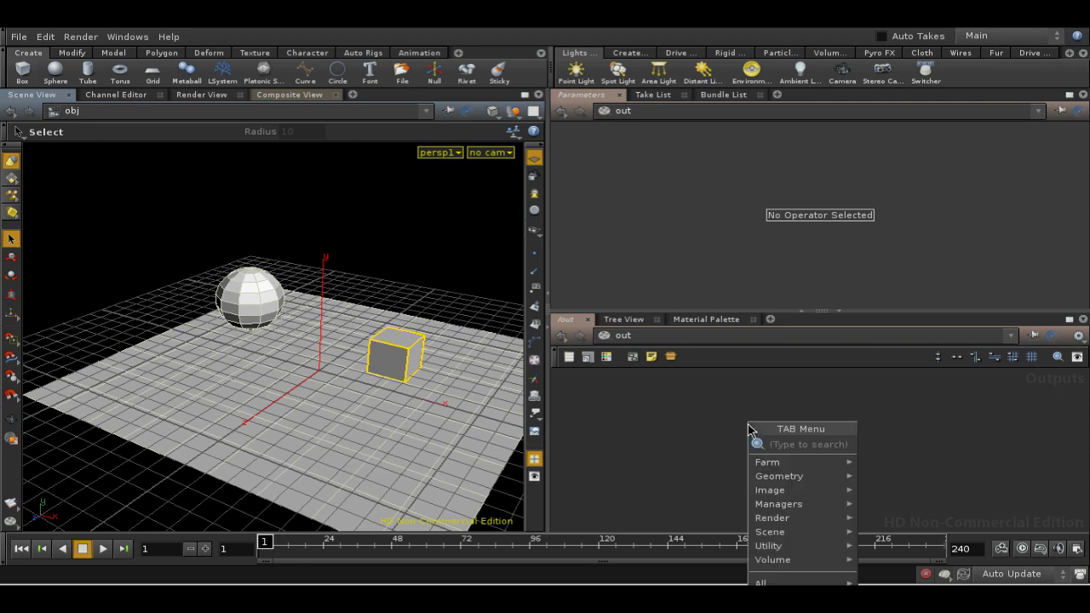
text(Mantra)
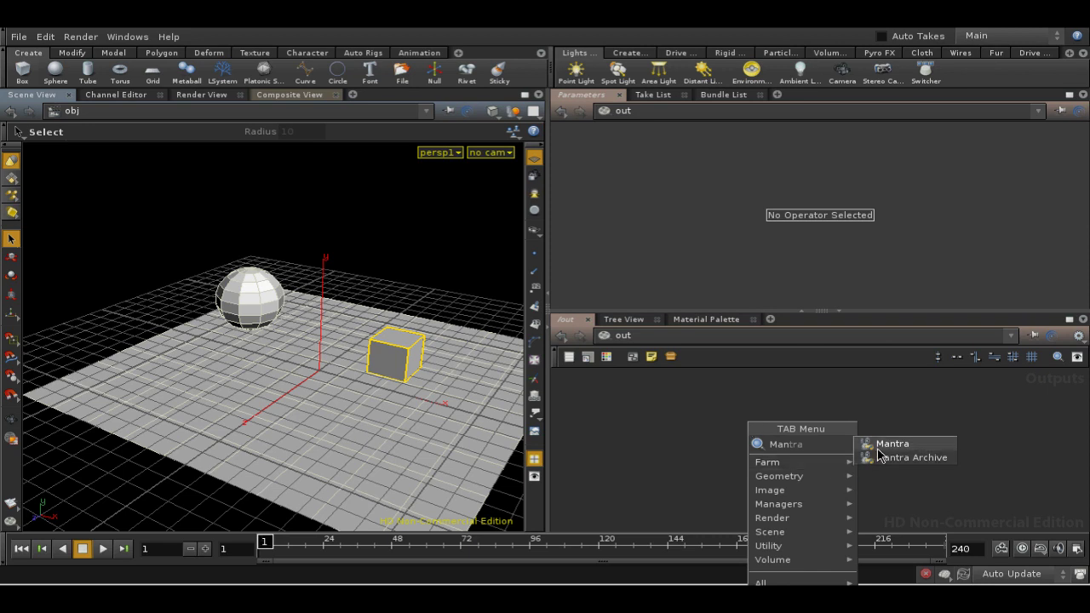
click(890, 444)
click(831, 454)
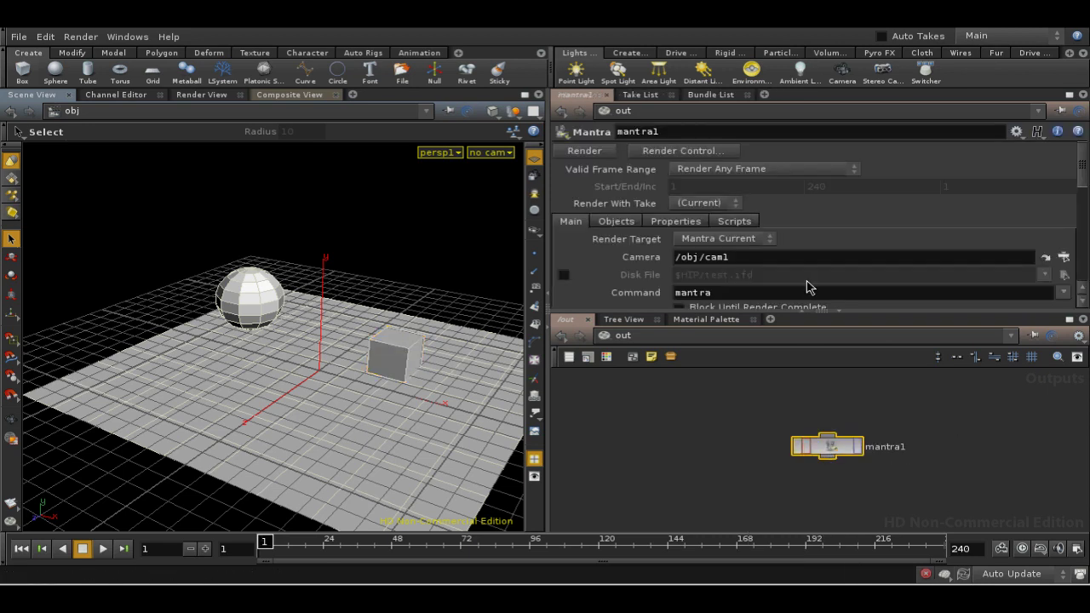
click(634, 223)
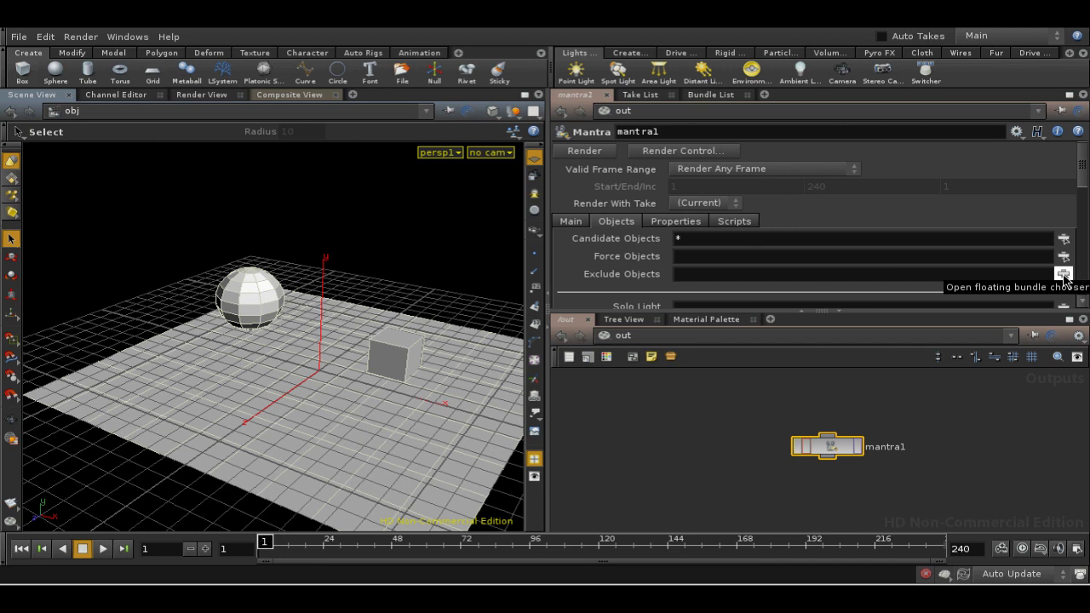
click(1064, 274)
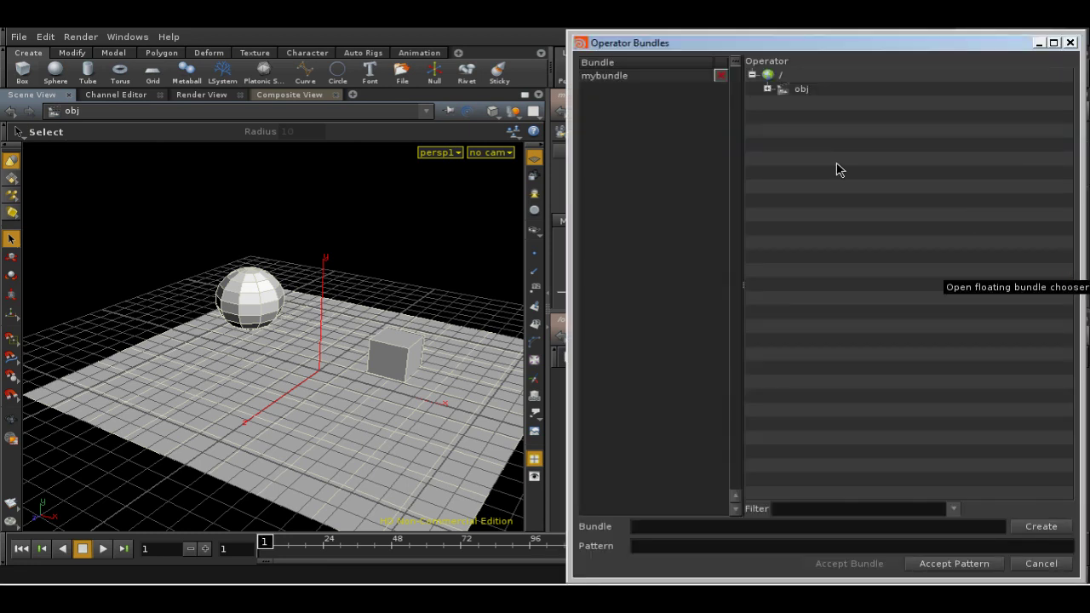
click(643, 77)
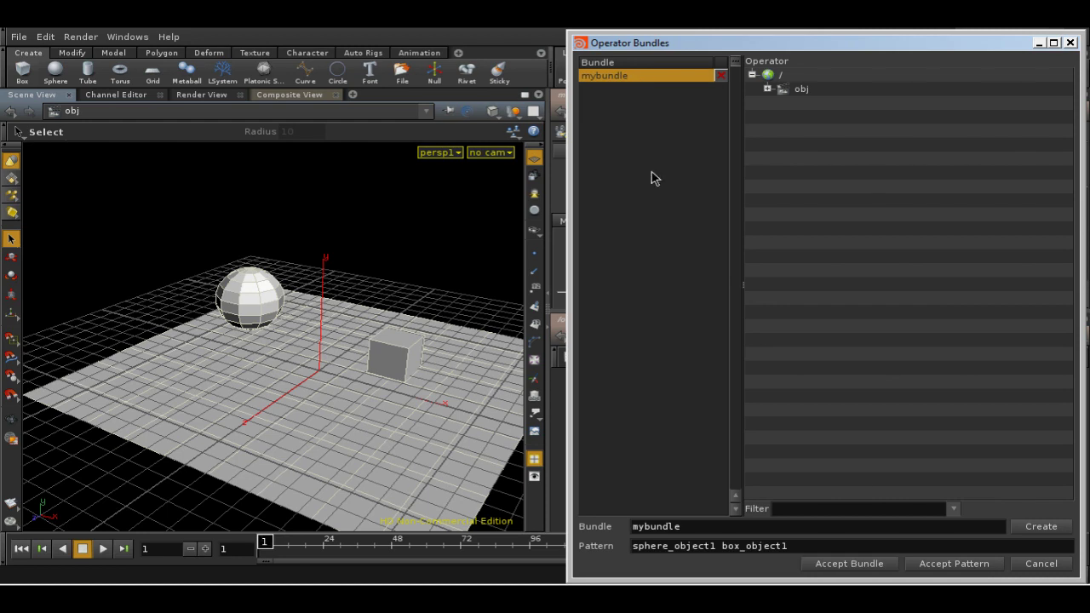
click(849, 564)
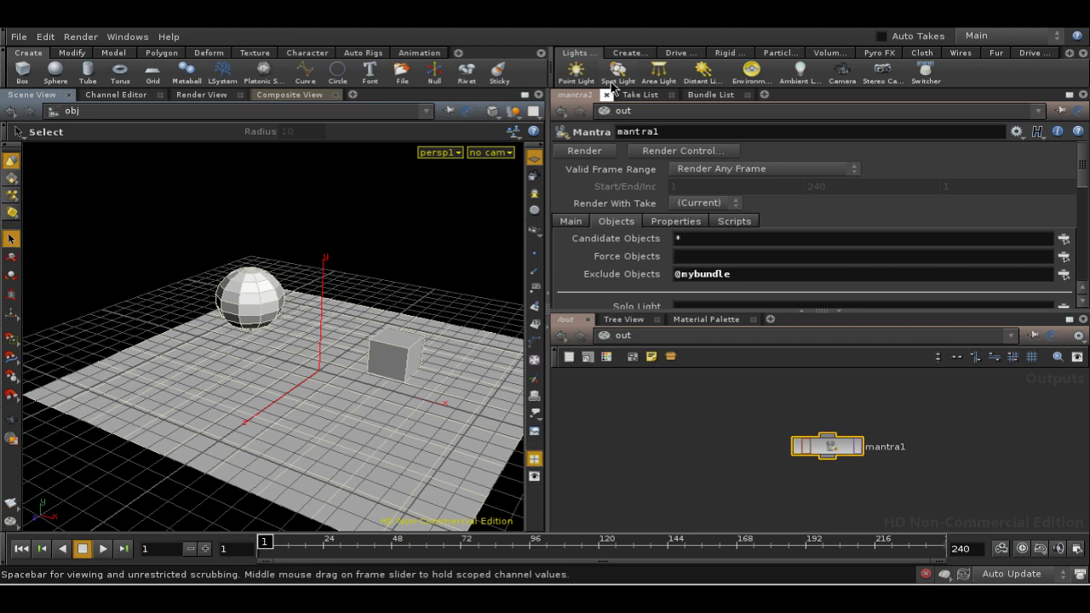
Create camera cam1 from the current view and check Render > Start Render without rendering
ctrl+click(842, 75)
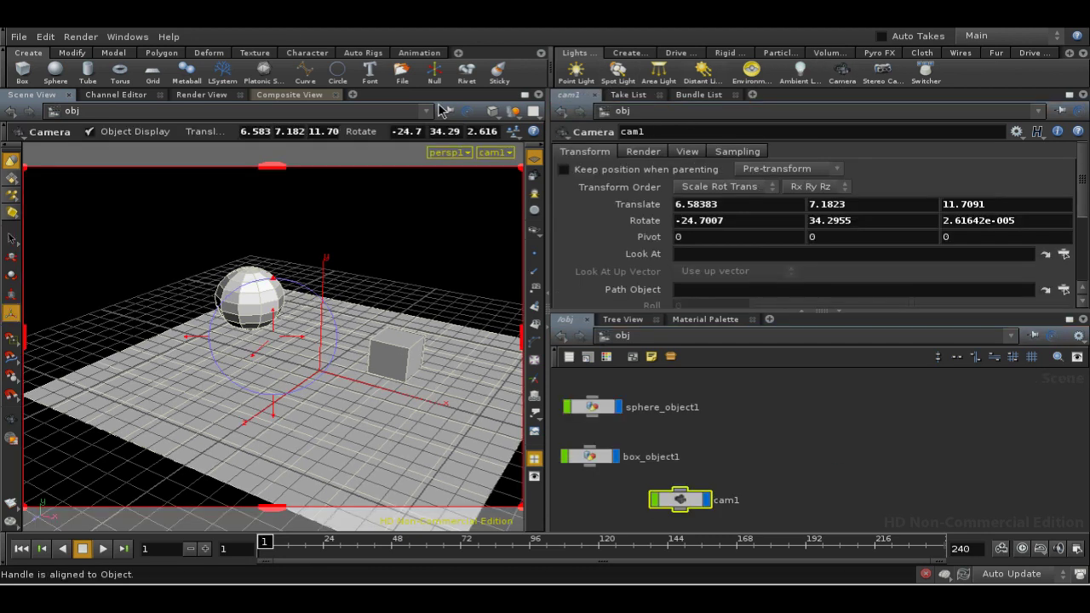
click(85, 38)
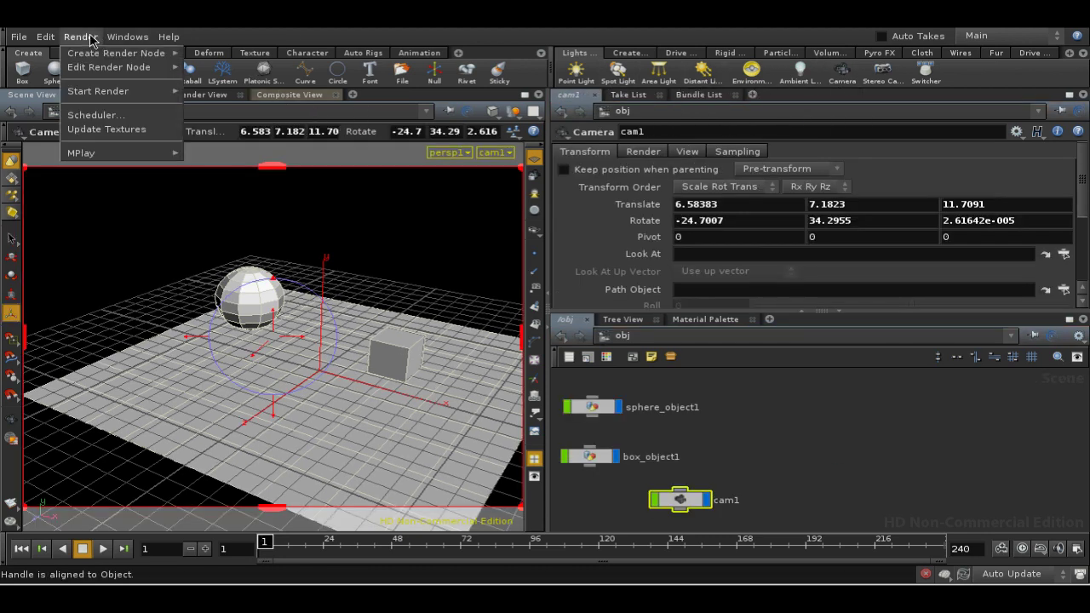
mouse_move(123, 90)
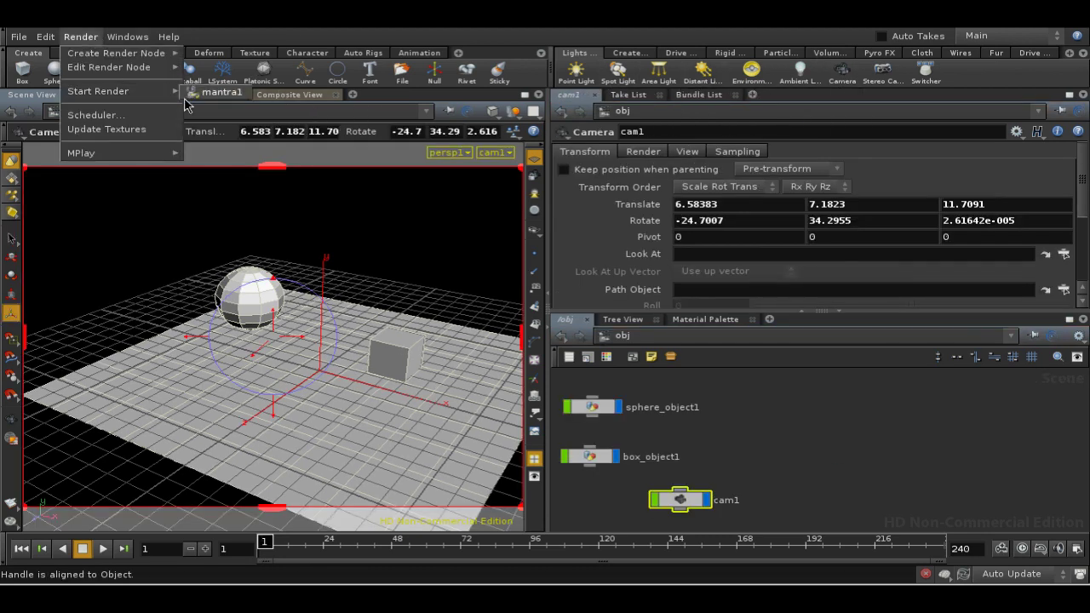
click(402, 414)
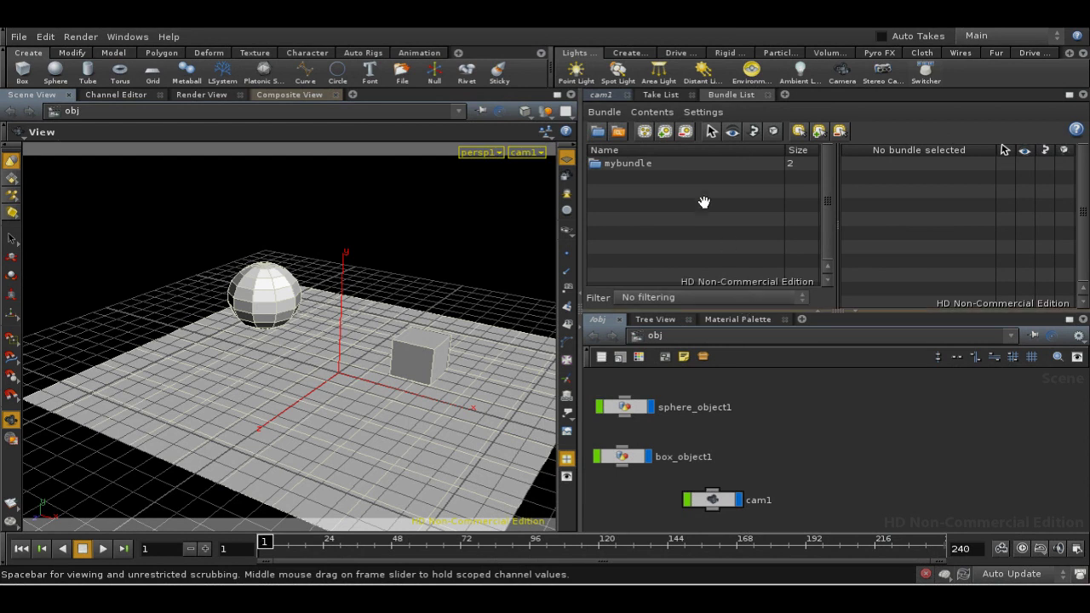
Add a new bundle, bundle1, with the smart pattern sphere* to gather all sphere objects
click(604, 112)
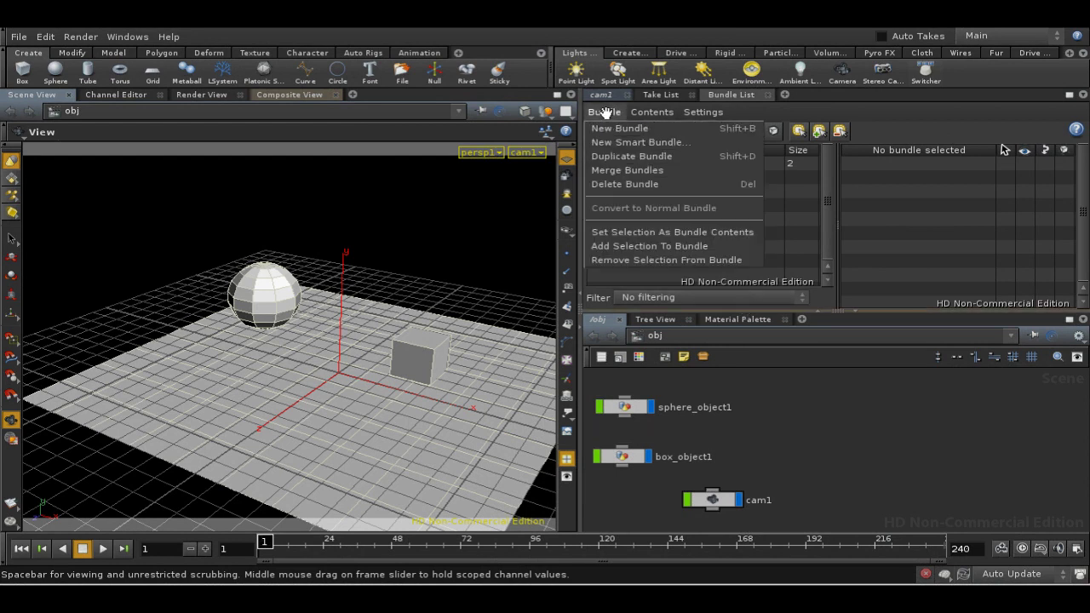
click(606, 129)
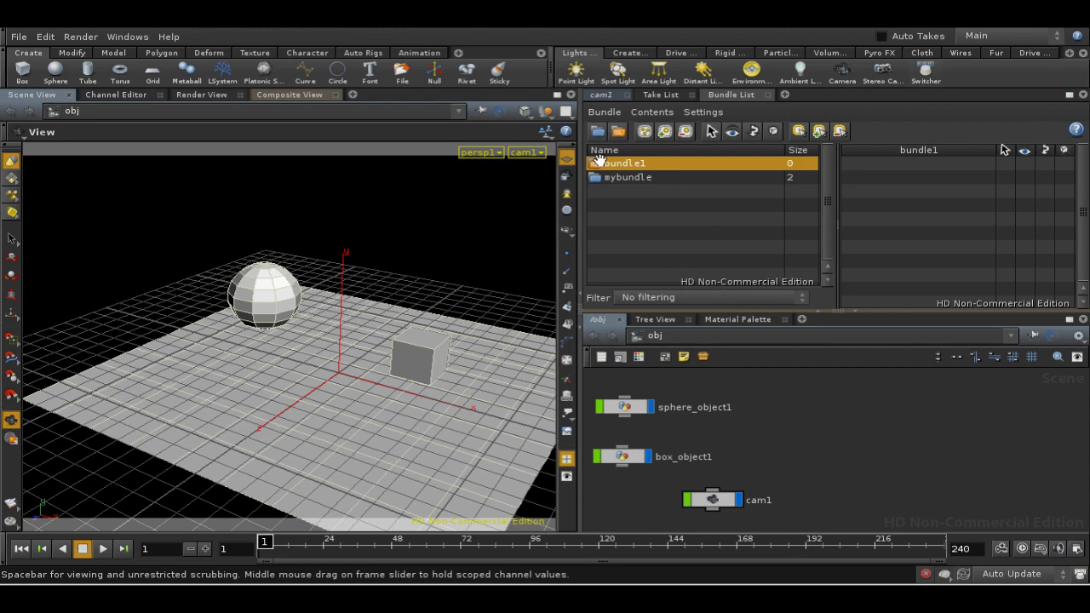
click(596, 161)
click(592, 165)
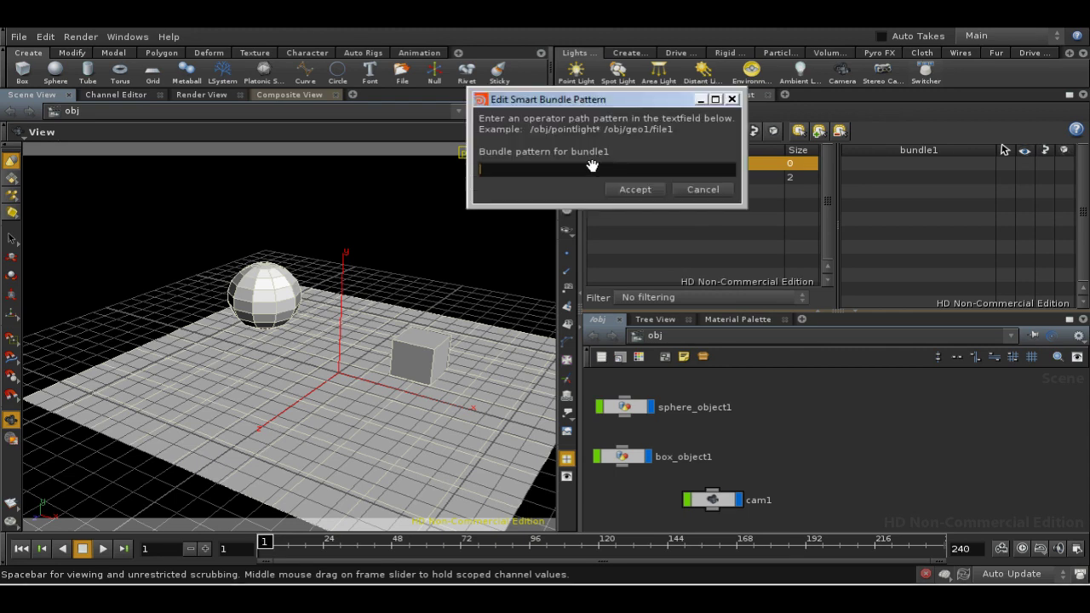
text(sphere*)
click(626, 189)
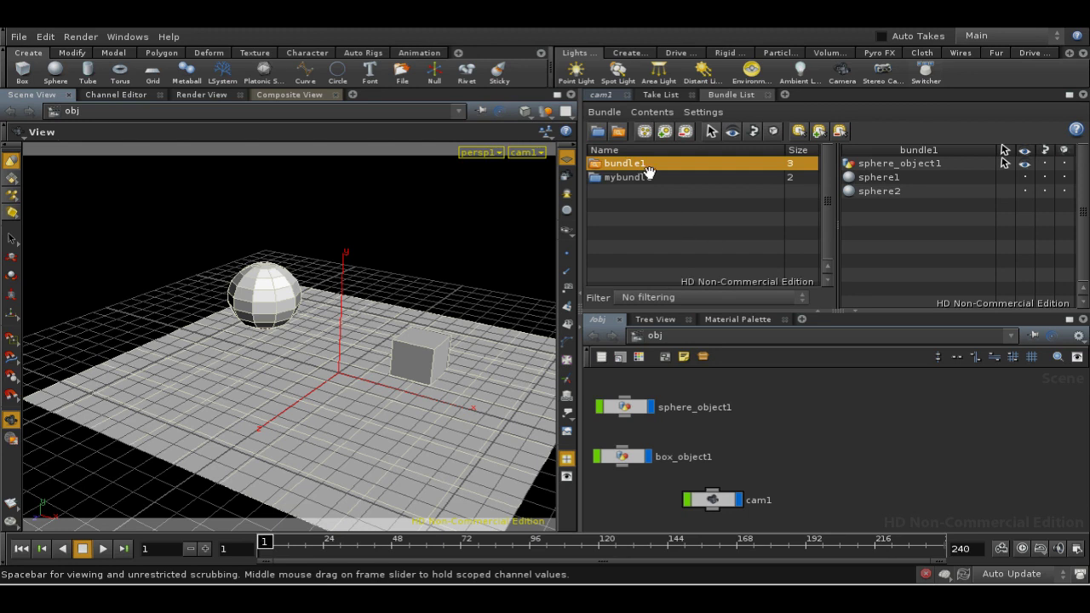
Edit bundle1's smart pattern from sphere* to sphere_obj*, leaving only sphere_object1
click(1048, 148)
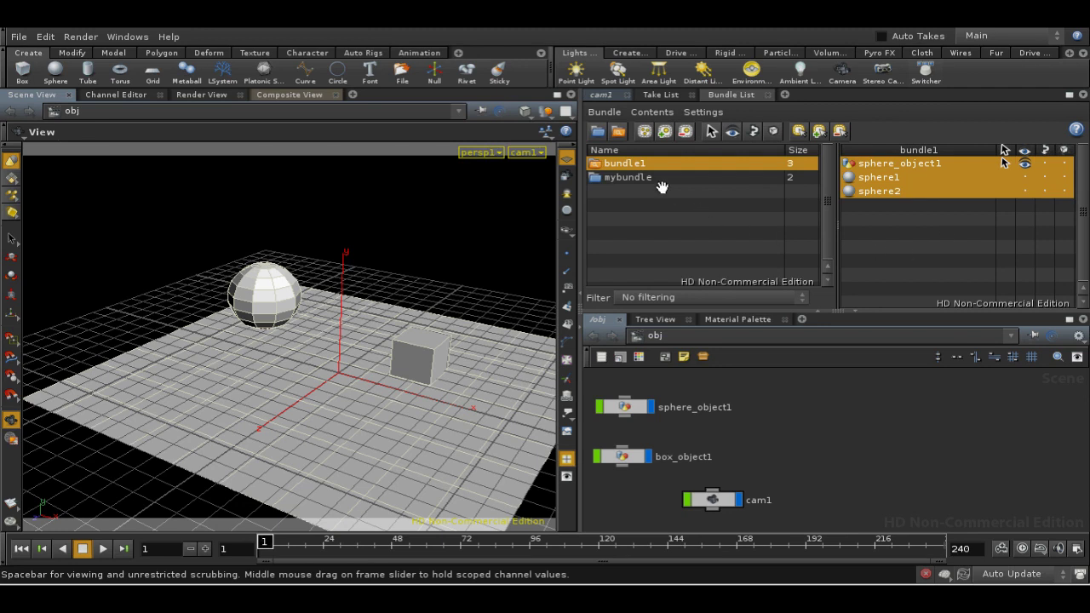
click(594, 162)
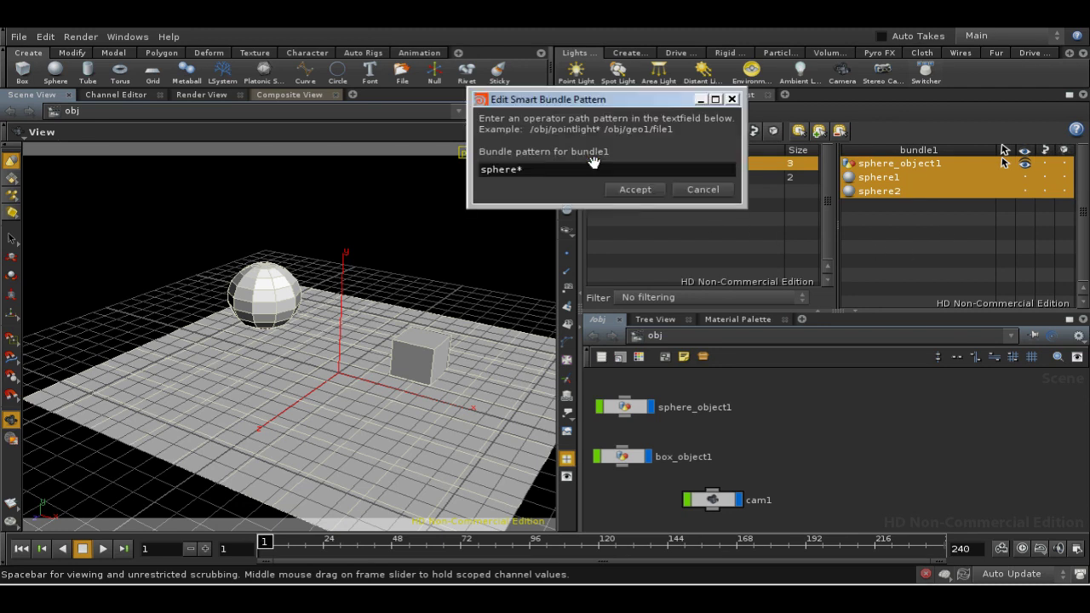
key(BackSpace)
text(_i)
key(BackSpace)
text(obj*)
click(633, 189)
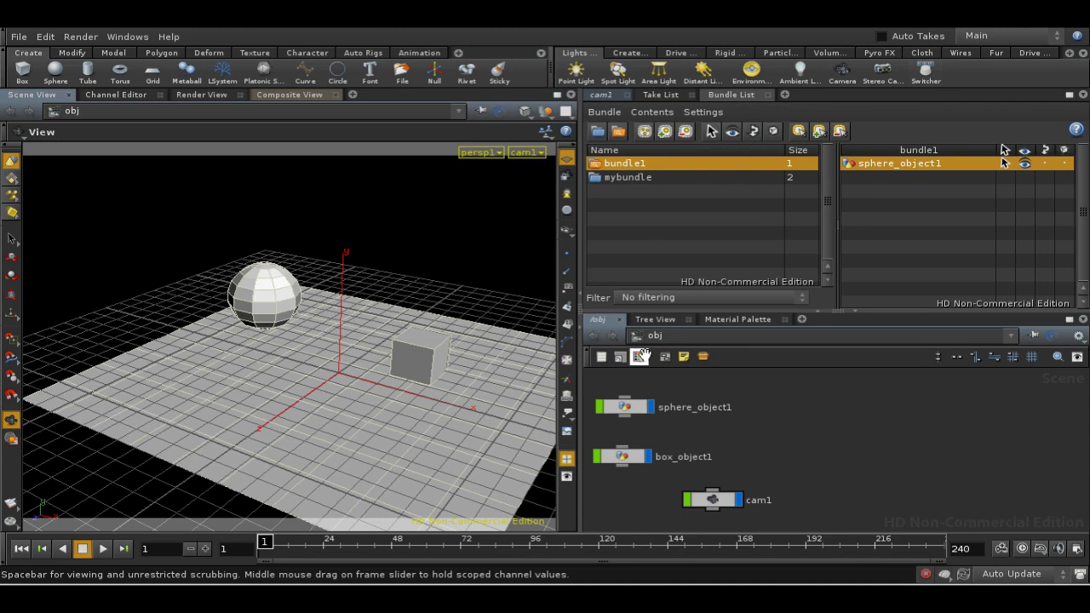
Wire sphere_object1's output into box_object1 to parent the box to the sphere
click(666, 356)
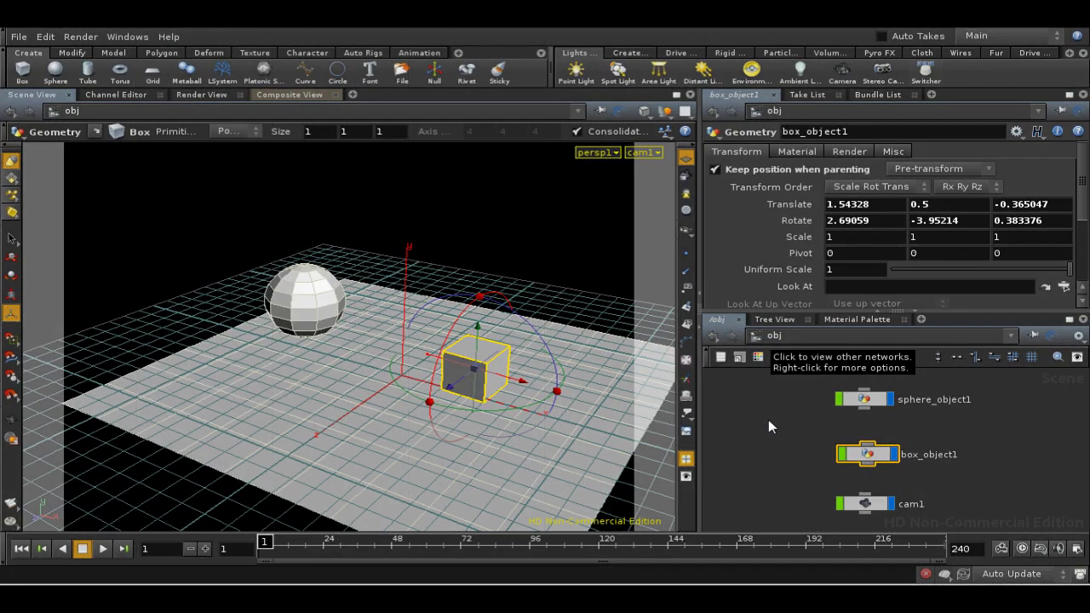
middle_drag(769, 420, 783, 438)
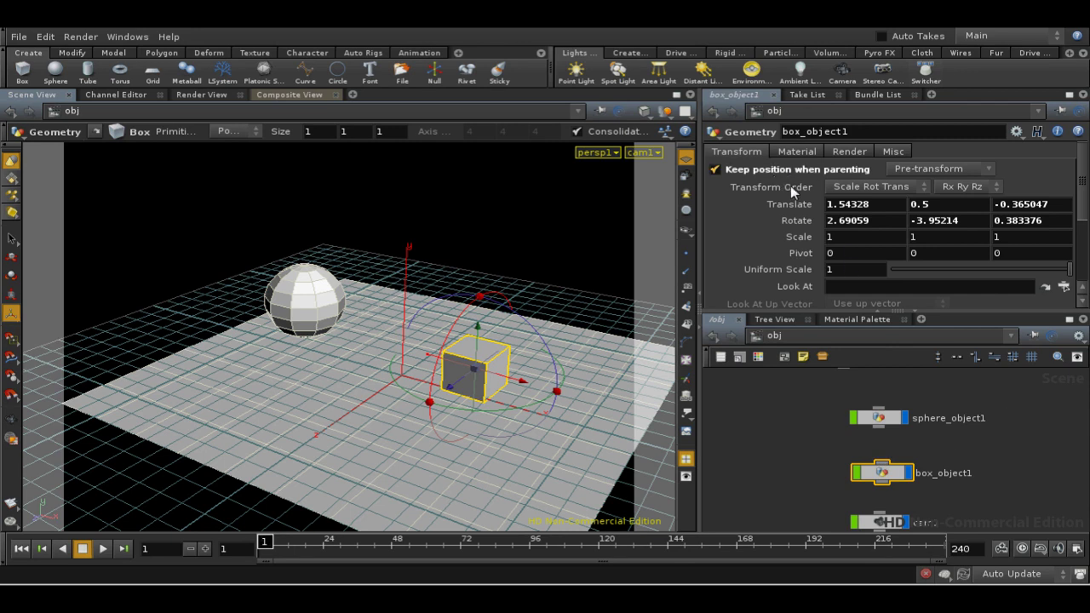
drag(881, 429, 882, 461)
Move the sphere so the box follows, move the box alone, then unwire the parent link
click(320, 309)
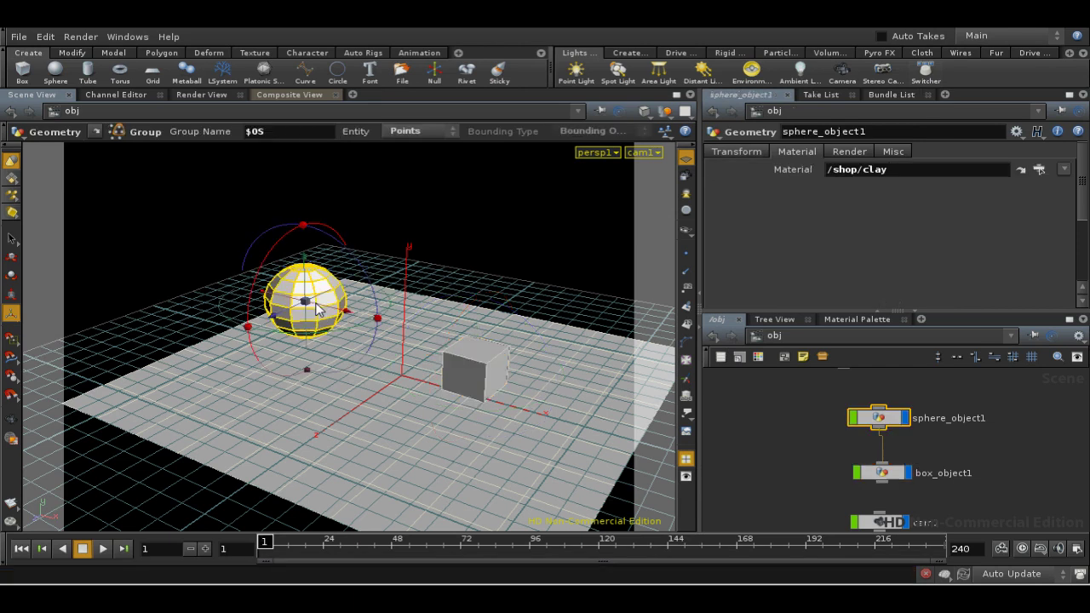
key(t)
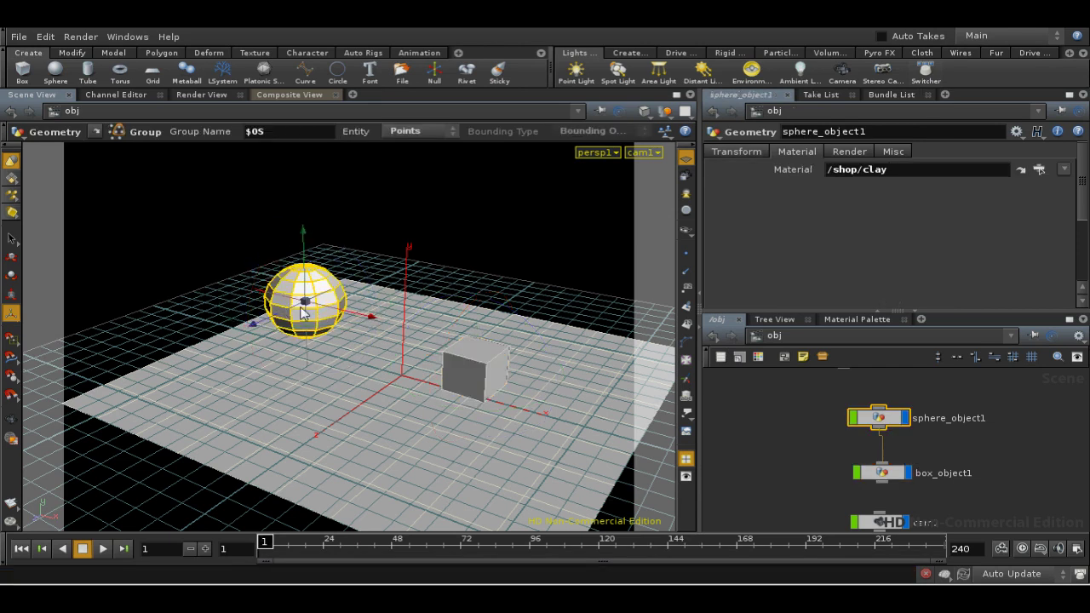
drag(292, 312, 321, 299)
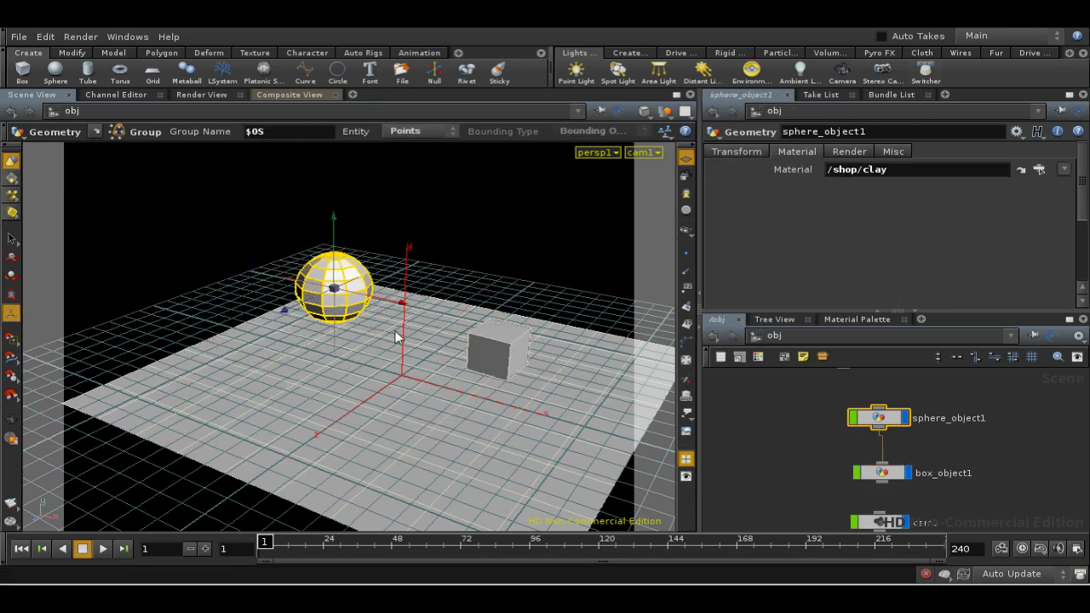
click(523, 356)
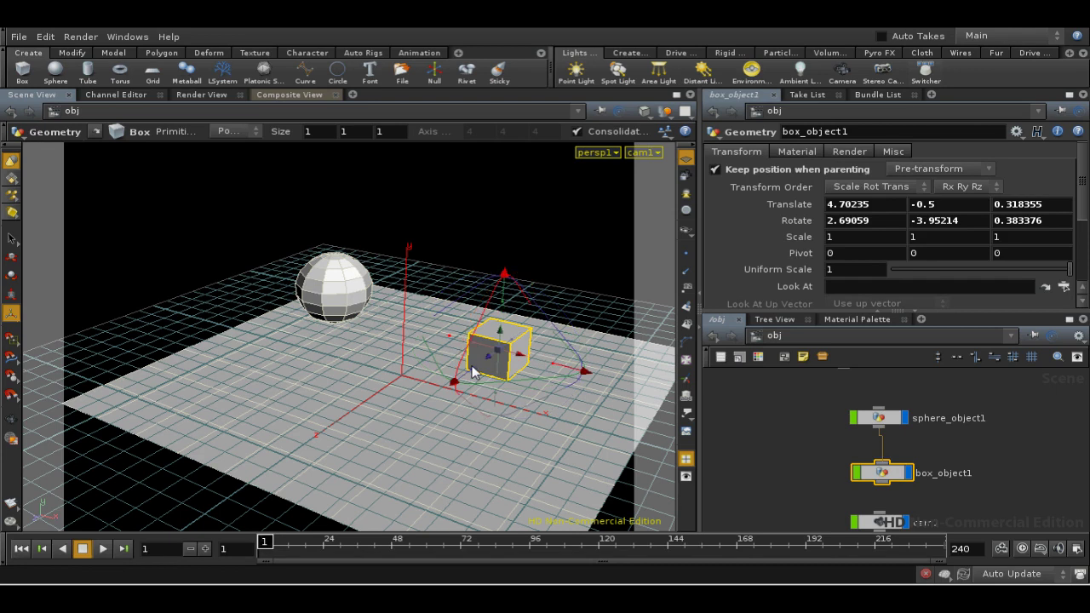
mouse_move(474, 372)
mouse_down()
mouse_move(450, 381)
mouse_move(503, 345)
mouse_move(456, 376)
mouse_up()
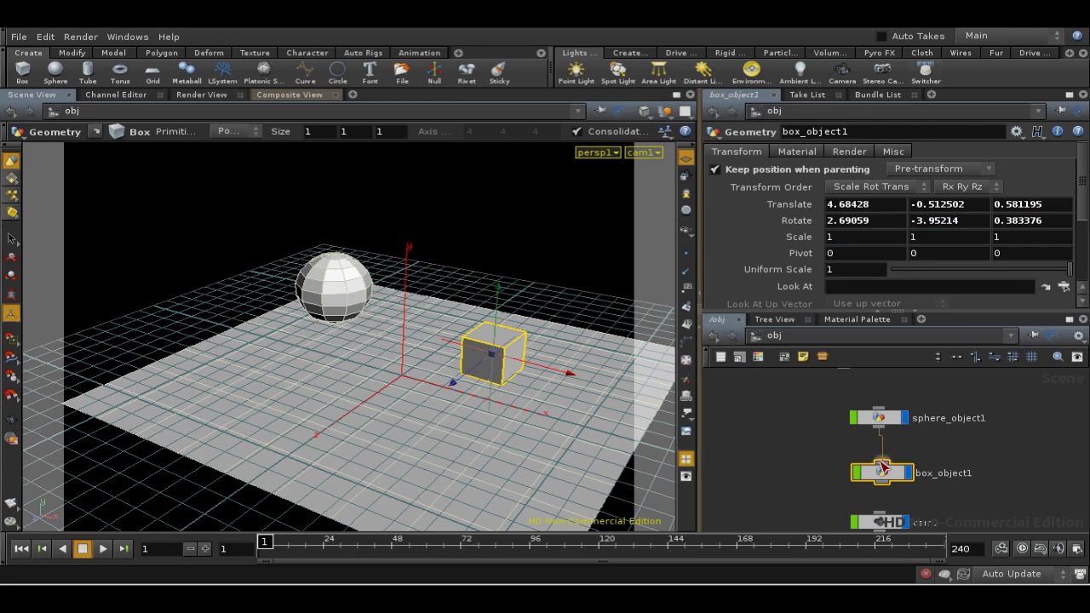
drag(883, 464, 916, 443)
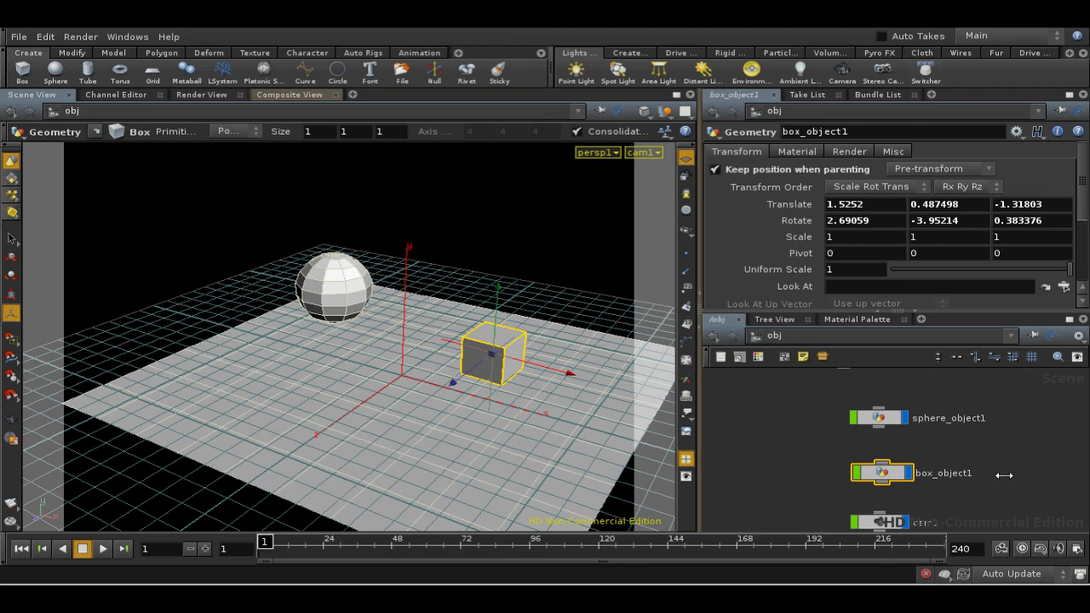
Collapse sphere_object1 and box_object1 into subnet1 with Shift+C, inspect inside, and return to obj
click(829, 399)
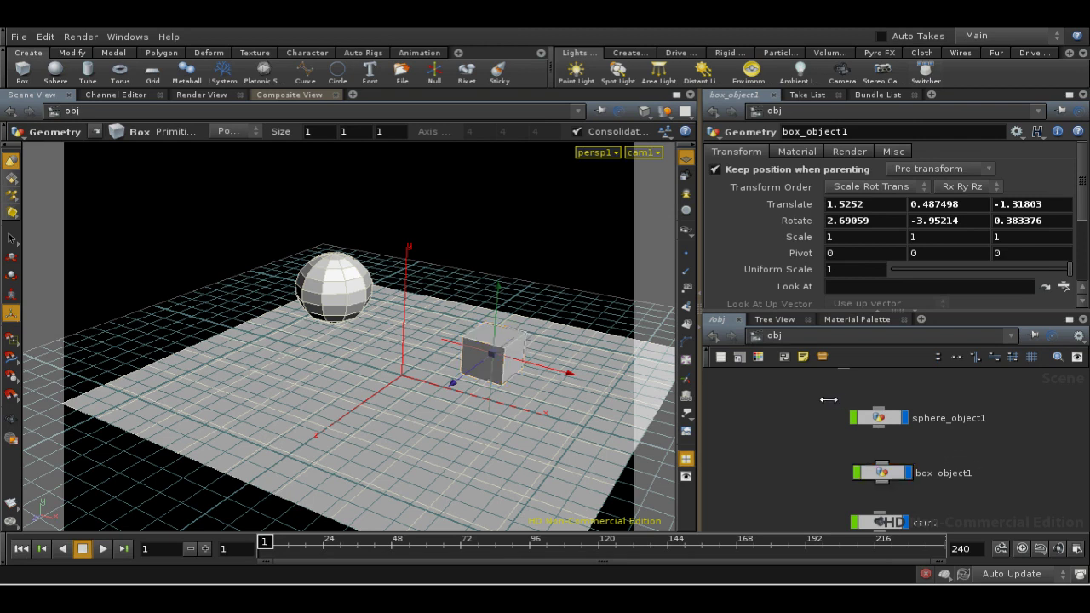
drag(829, 399, 932, 501)
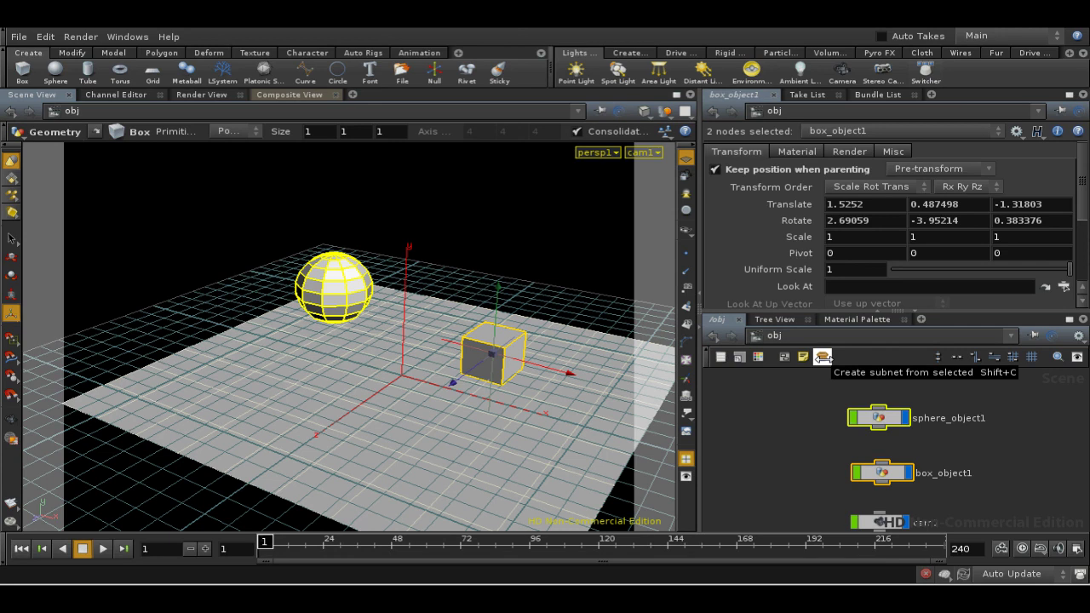
click(822, 357)
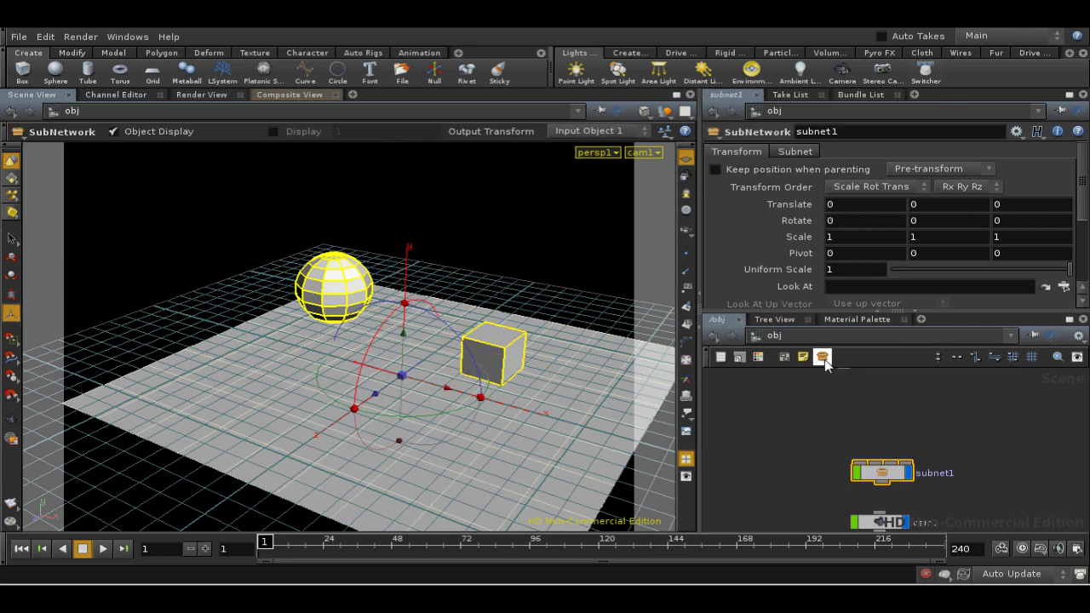
middle_drag(949, 486, 949, 443)
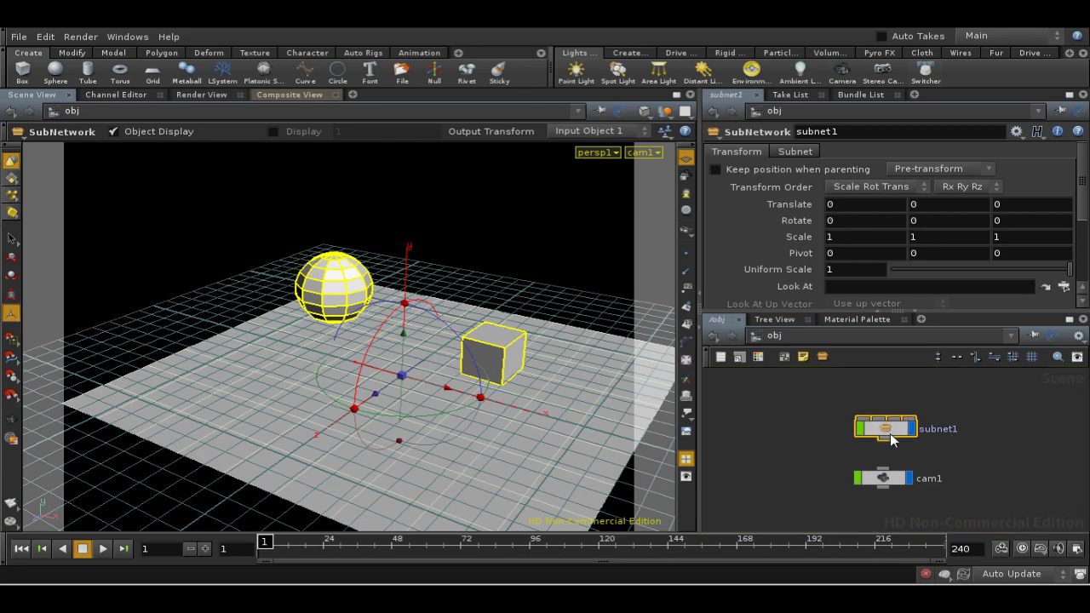
double_click(890, 433)
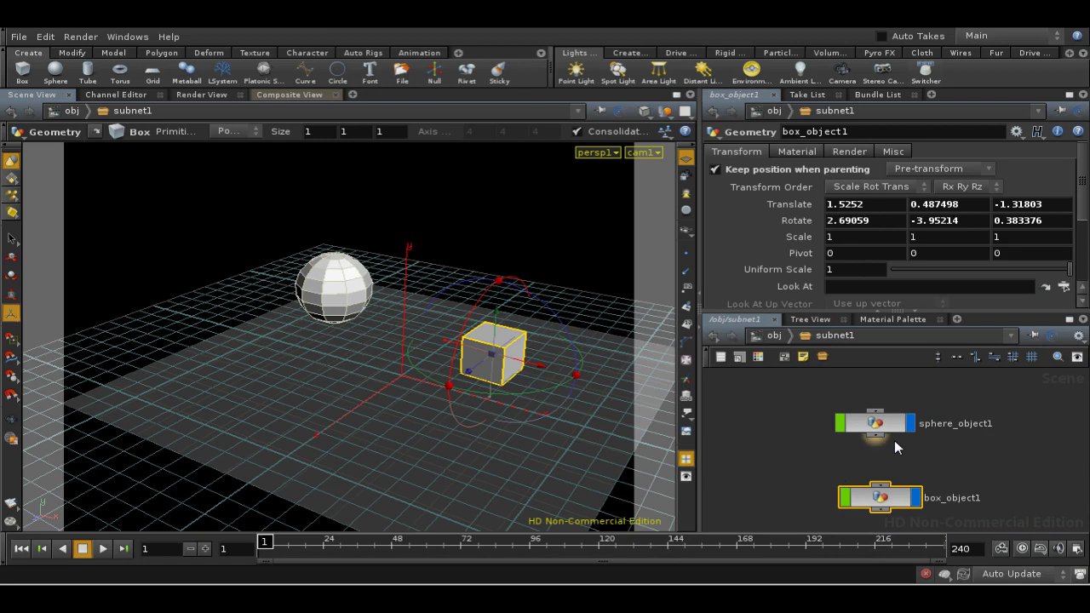
key(u)
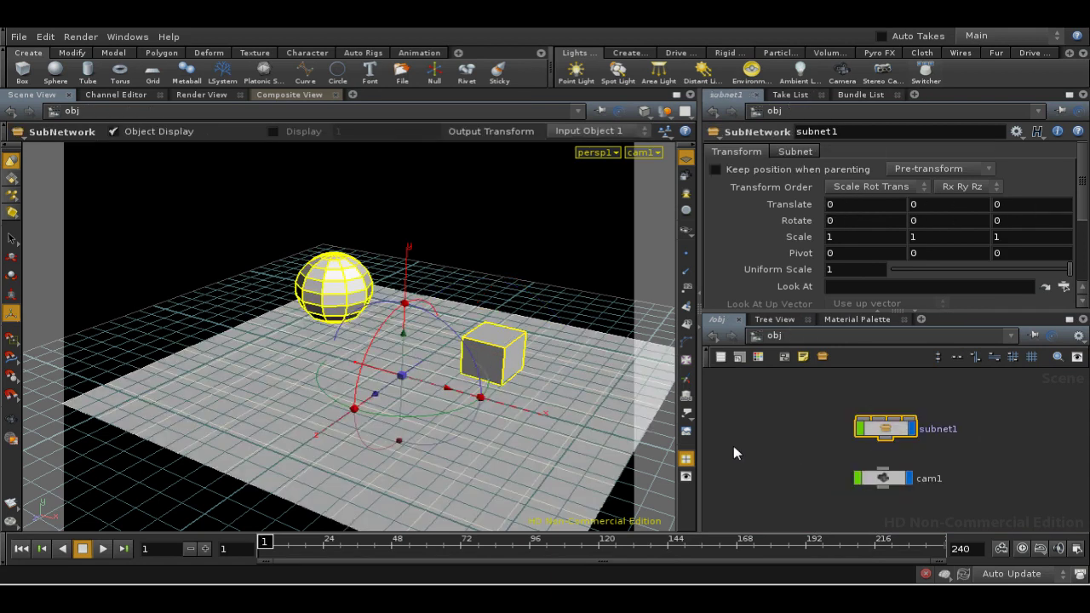
Translate subnet1 to 0.542442, 0, 2.11736, moving the sphere and box together
key(t)
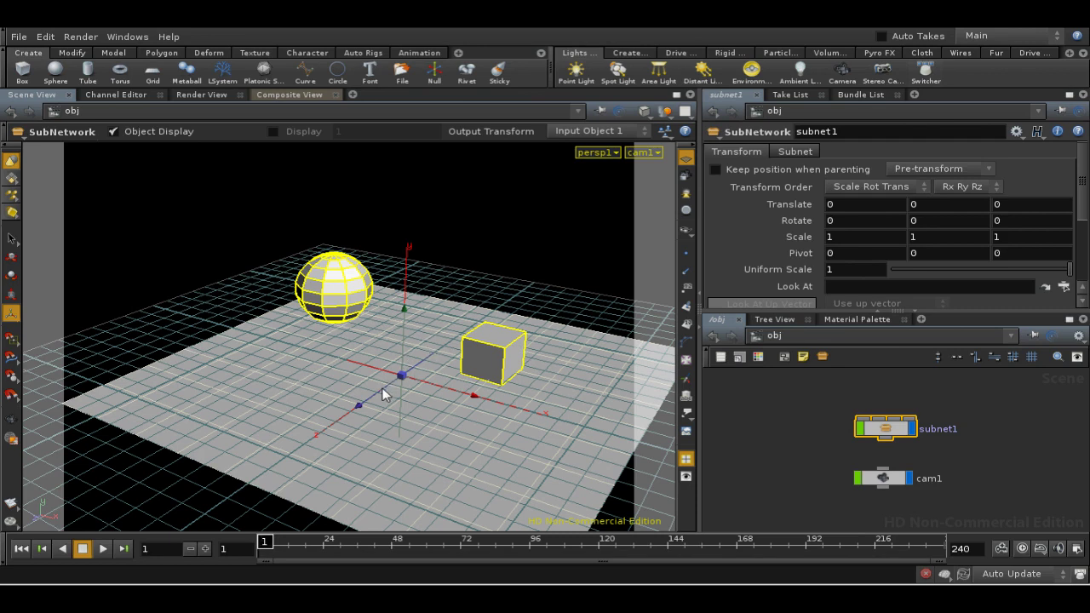
drag(383, 394, 406, 426)
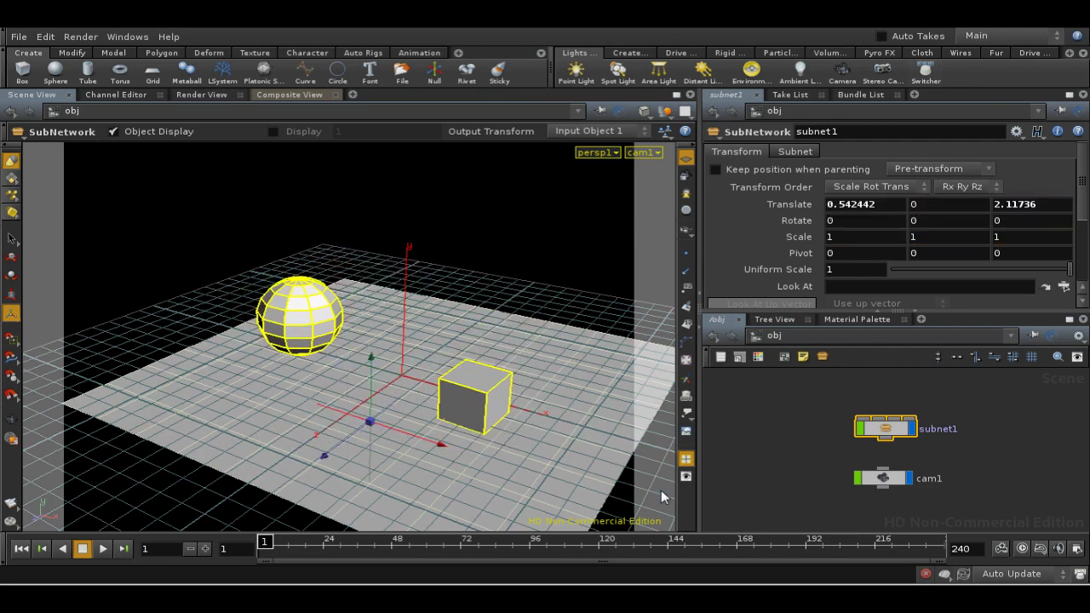
Extract the contents of subnet1 and move sphere_object1 and box_object1 away from cam1
right_click(880, 425)
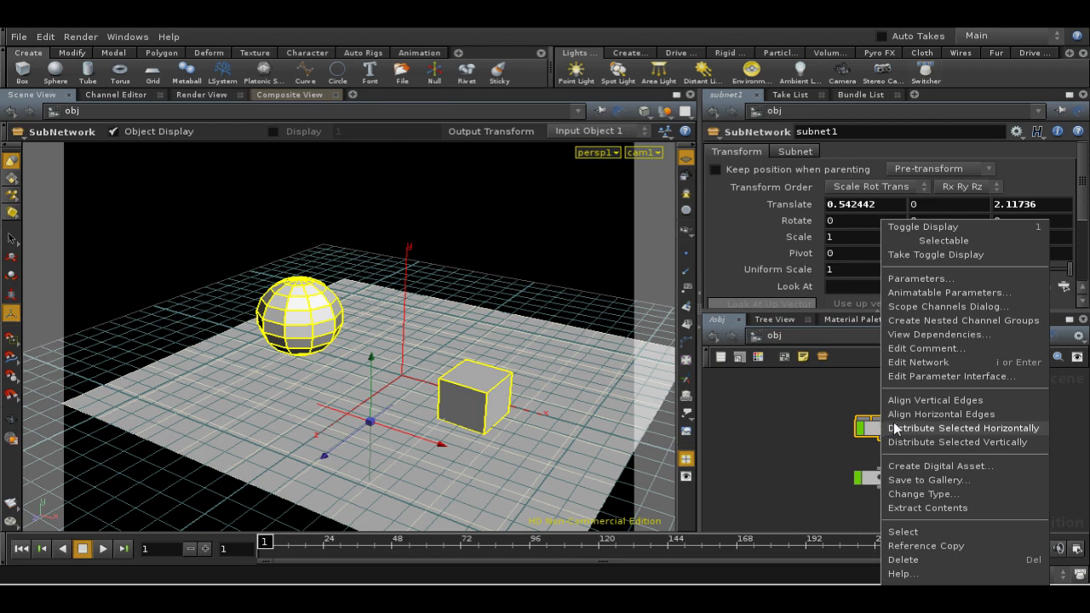
click(921, 508)
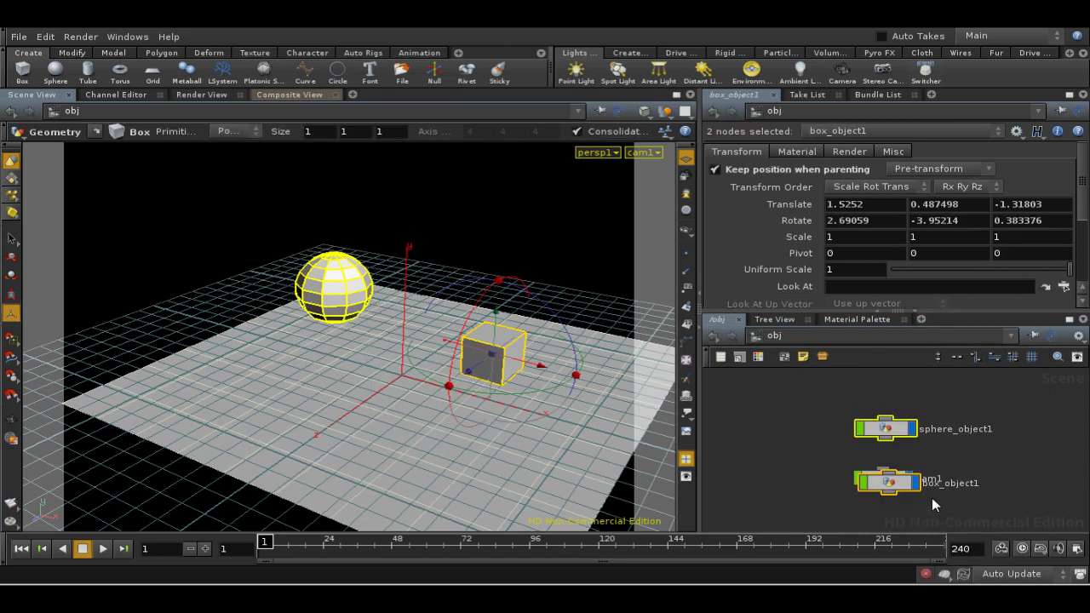
drag(911, 478, 980, 469)
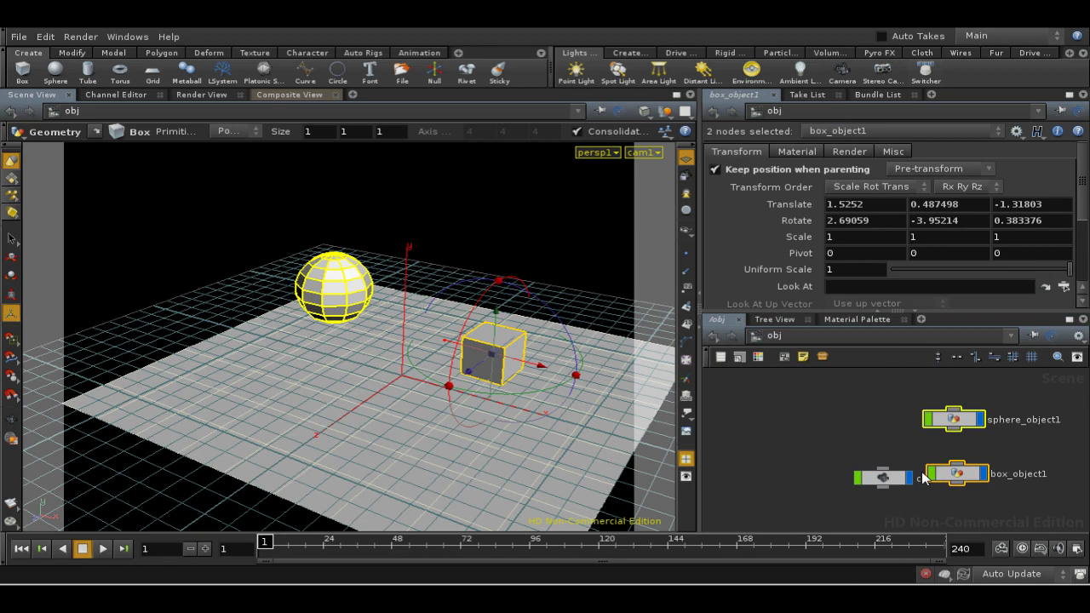
drag(886, 479, 849, 497)
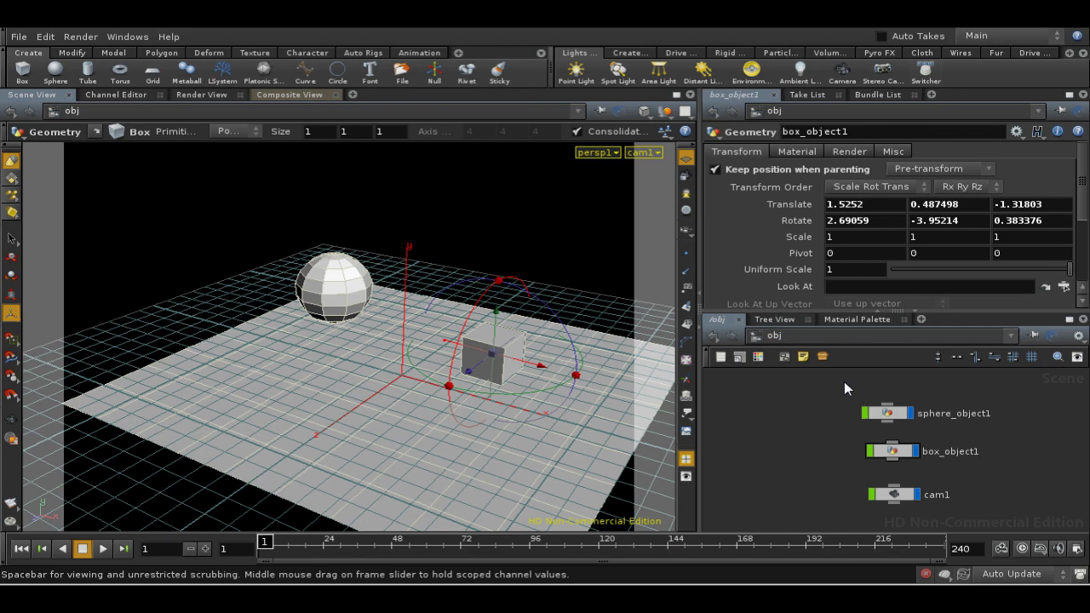
Wrap sphere_object1 and box_object1 in a network box and rename it mybox1
drag(904, 458, 933, 467)
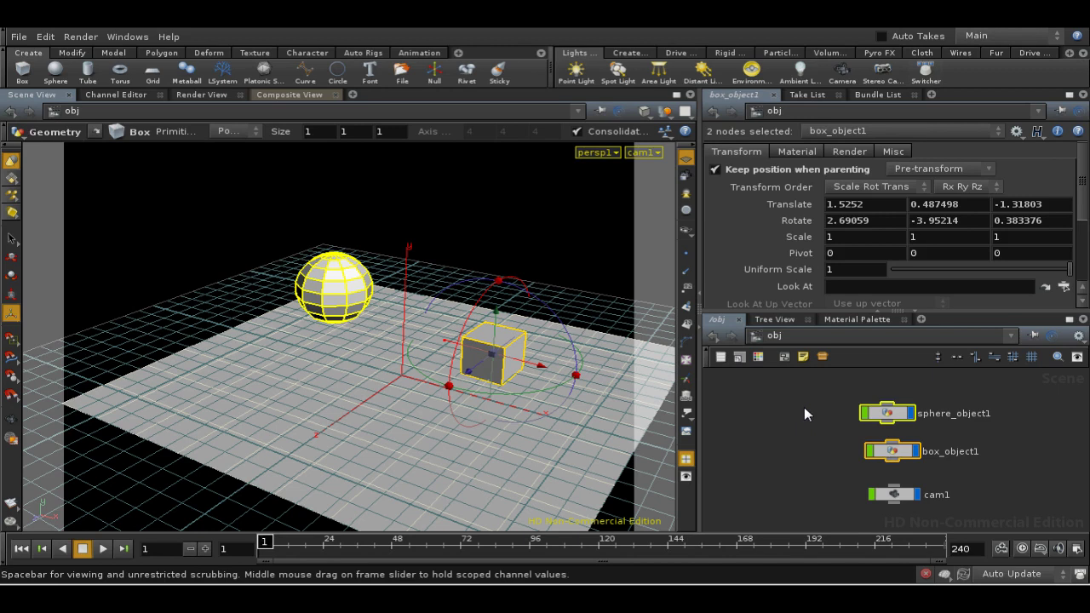
click(783, 358)
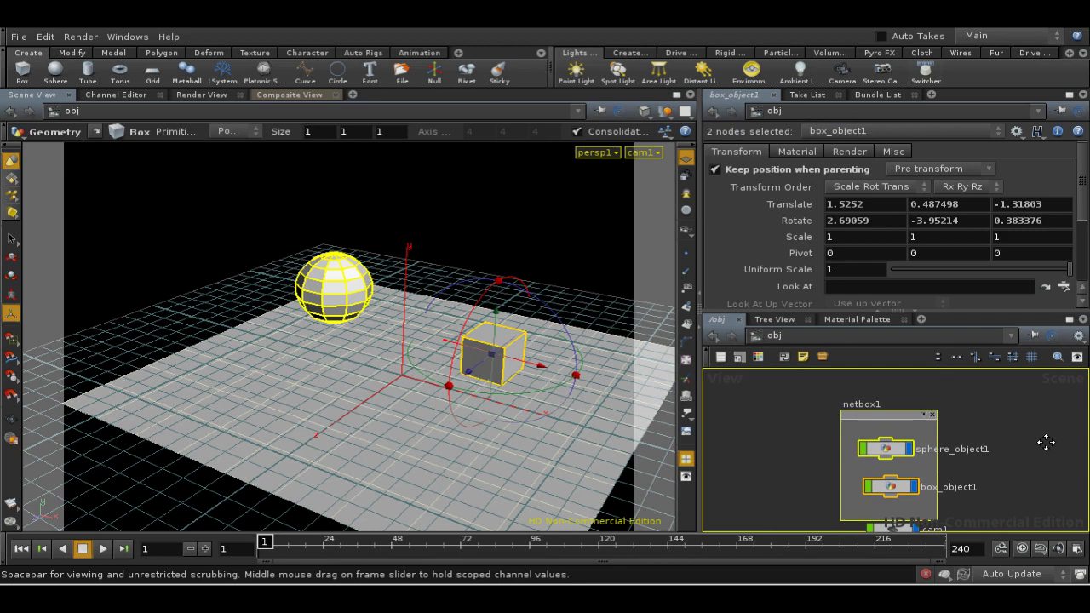
double_click(875, 404)
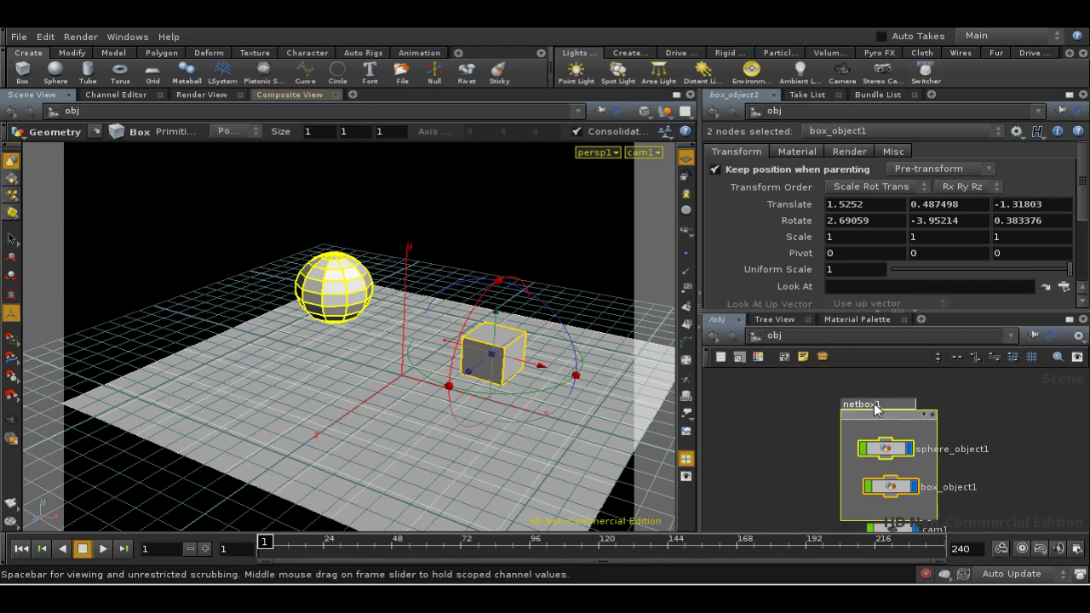
key(BackSpace)
key(BackSpace)
key(BackSpace)
key(BackSpace)
key(BackSpace)
key(BackSpace)
key(BackSpace)
text(m1ybox1)
key(Return)
middle_drag(996, 513, 1007, 507)
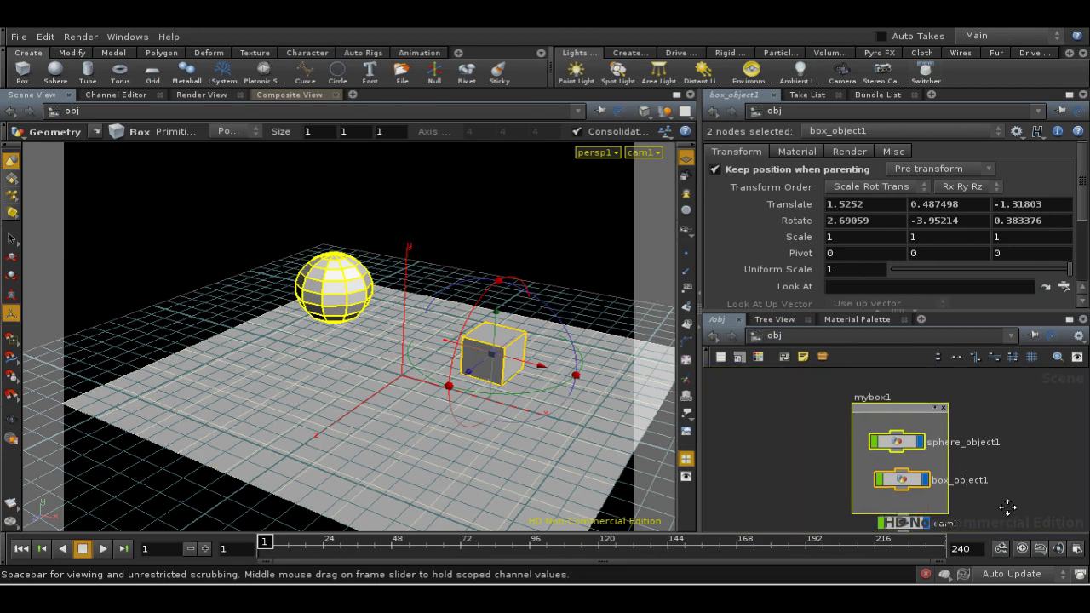
Make mybox1 taller and place cam1 inside it below box_object1
click(937, 409)
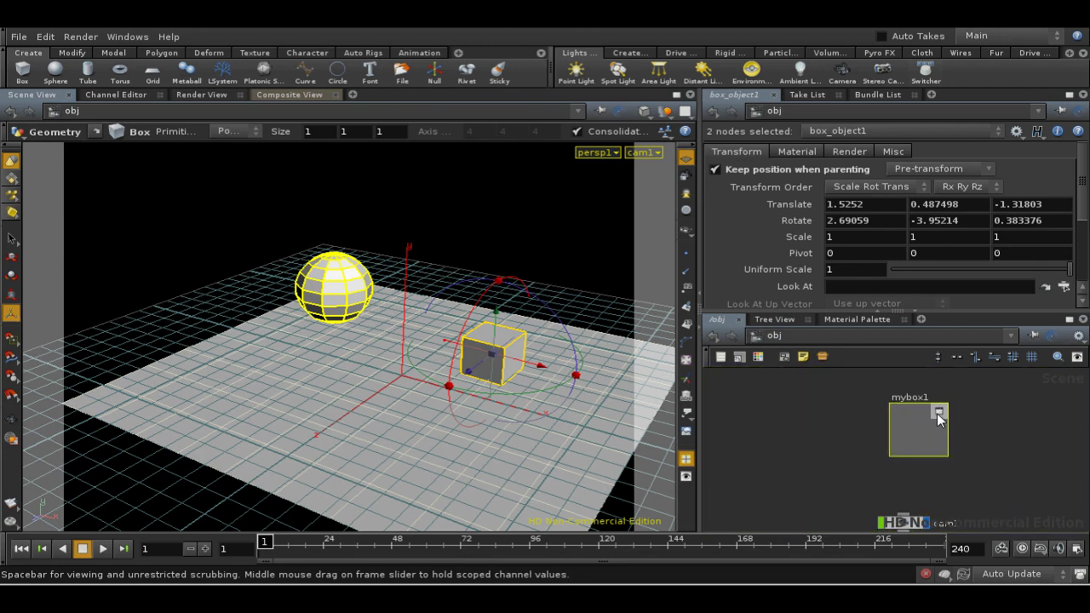
click(938, 415)
middle_drag(1000, 484, 997, 426)
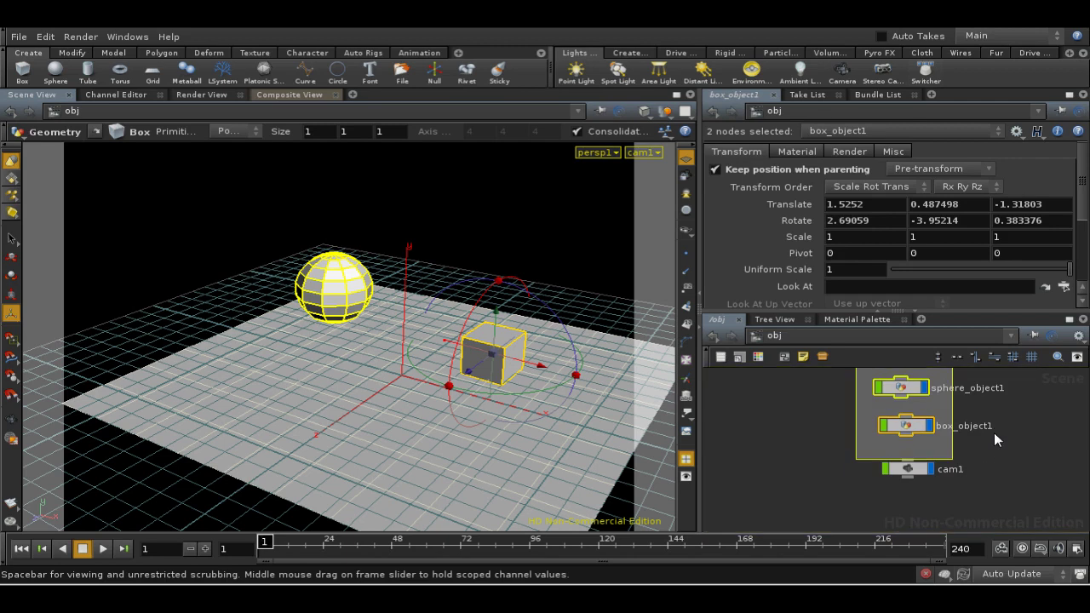
drag(909, 470, 1032, 473)
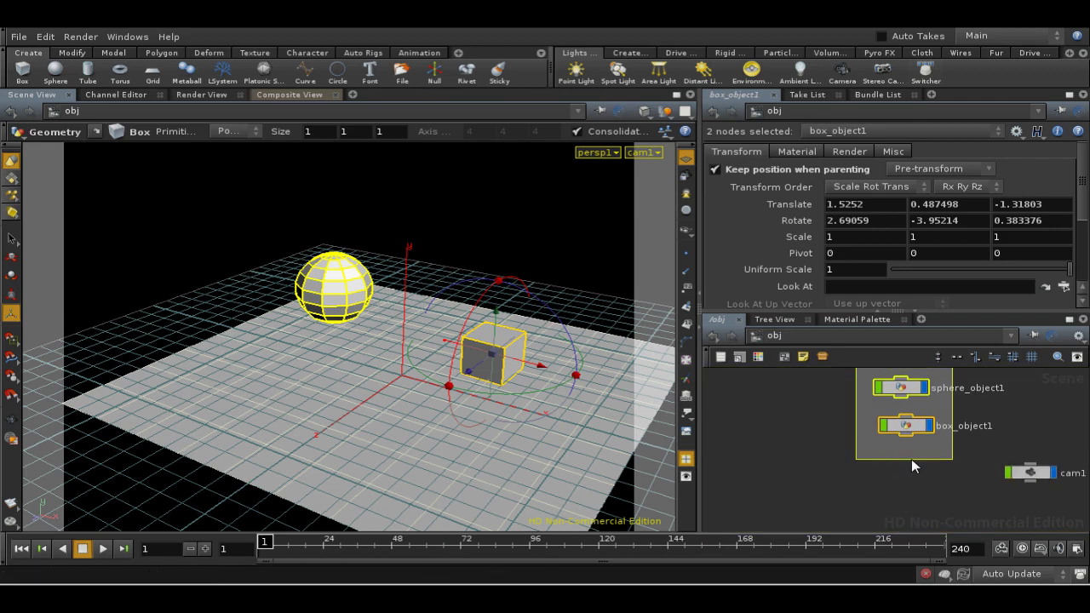
drag(911, 460, 912, 526)
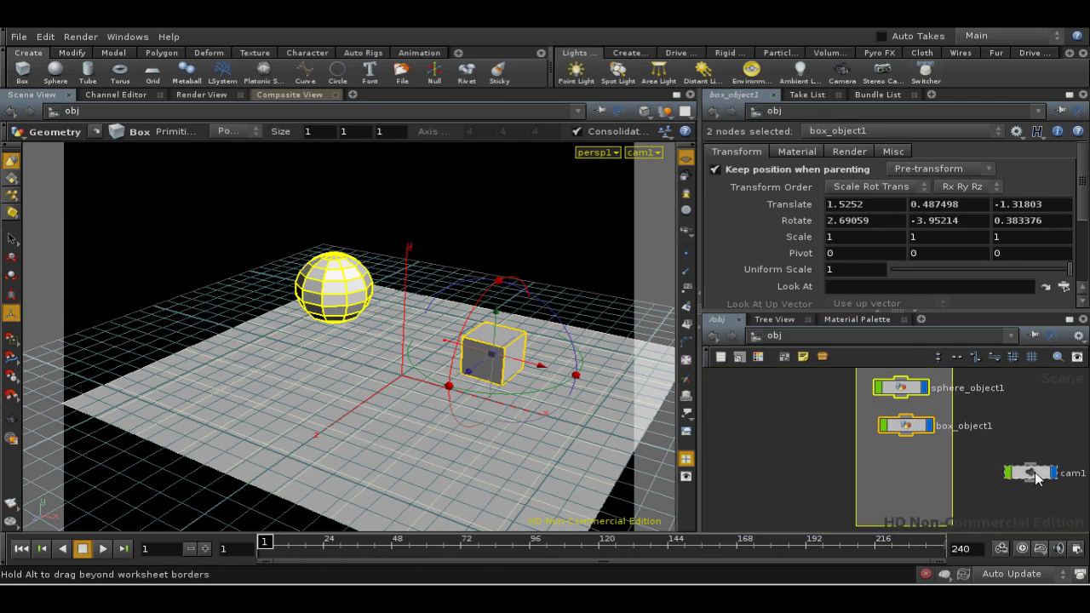
drag(909, 455, 909, 456)
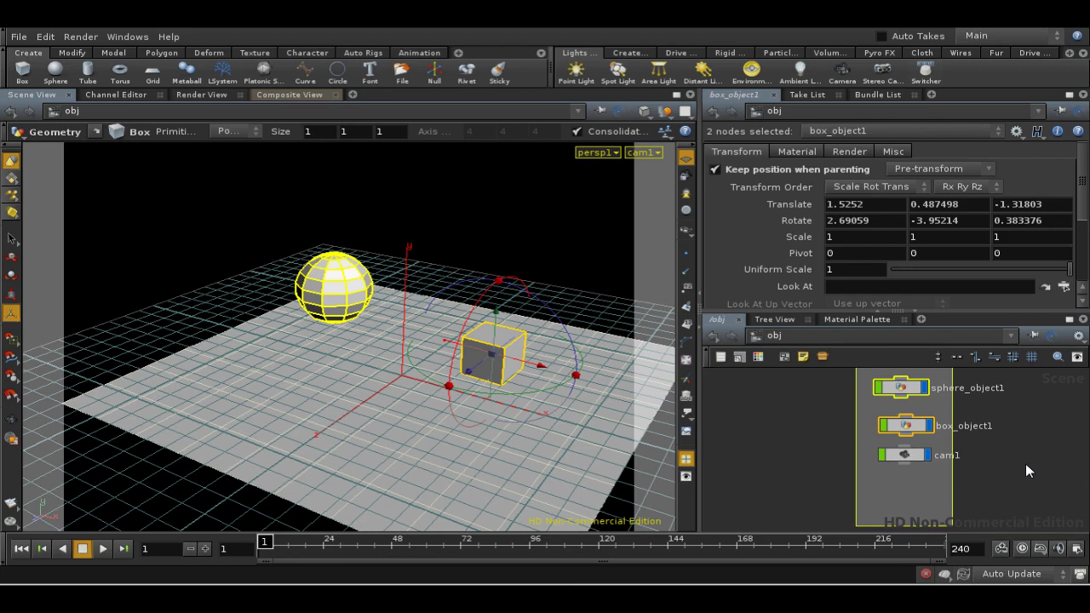
Move box_object1 out of mybox1, then delete the mybox1 network box
click(913, 423)
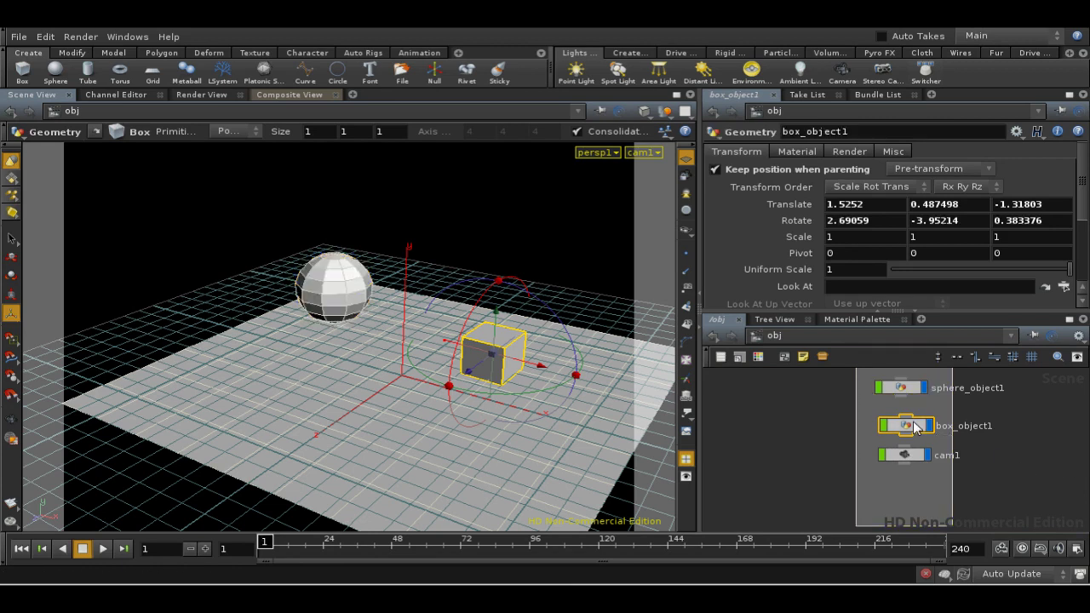
drag(919, 424, 1015, 436)
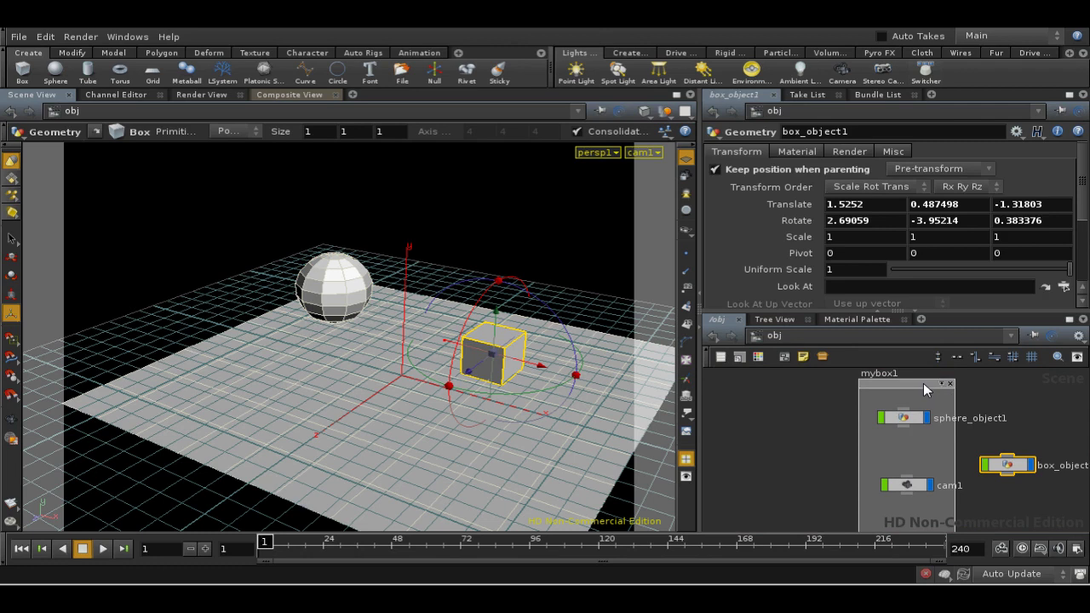
mouse_move(923, 383)
mouse_down()
mouse_move(868, 391)
mouse_move(927, 393)
mouse_move(867, 383)
mouse_move(925, 389)
mouse_up()
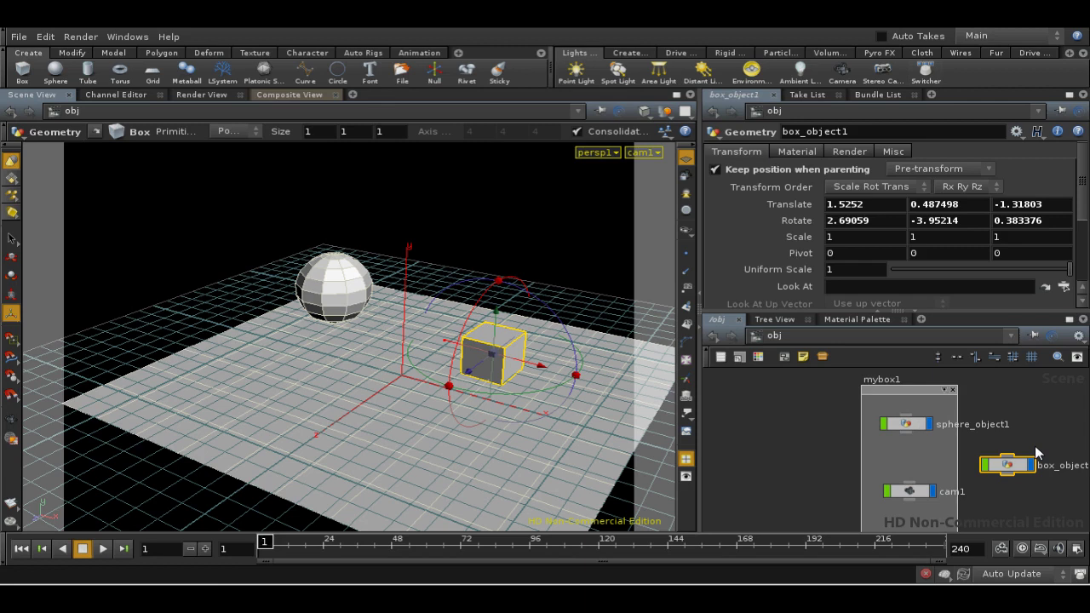
click(955, 389)
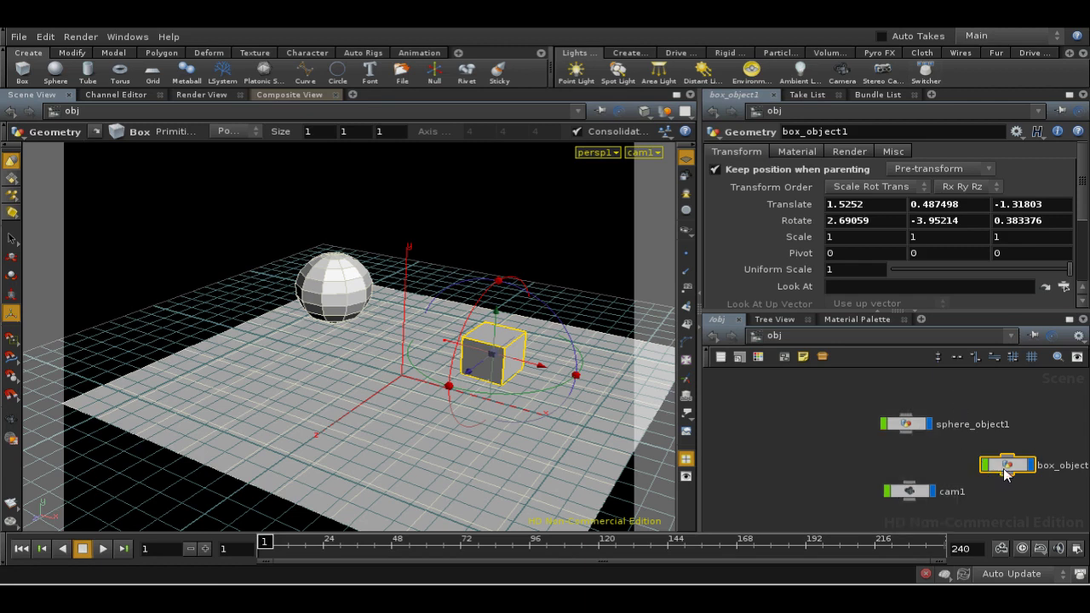
Drag box_object1 left into the column between sphere_object1 and cam1
drag(1005, 465, 911, 461)
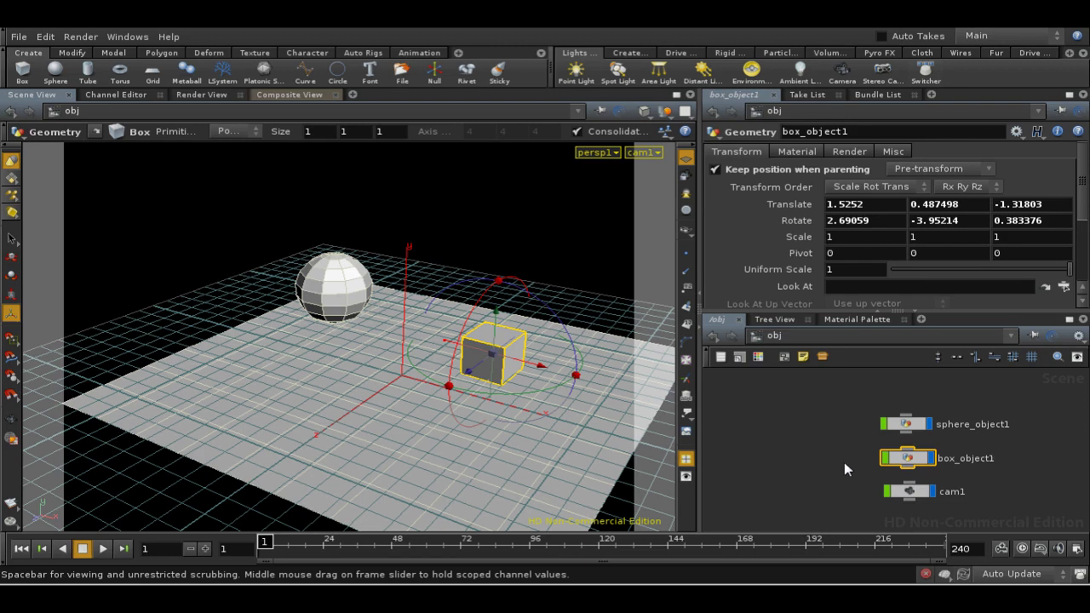
middle_drag(844, 461, 826, 448)
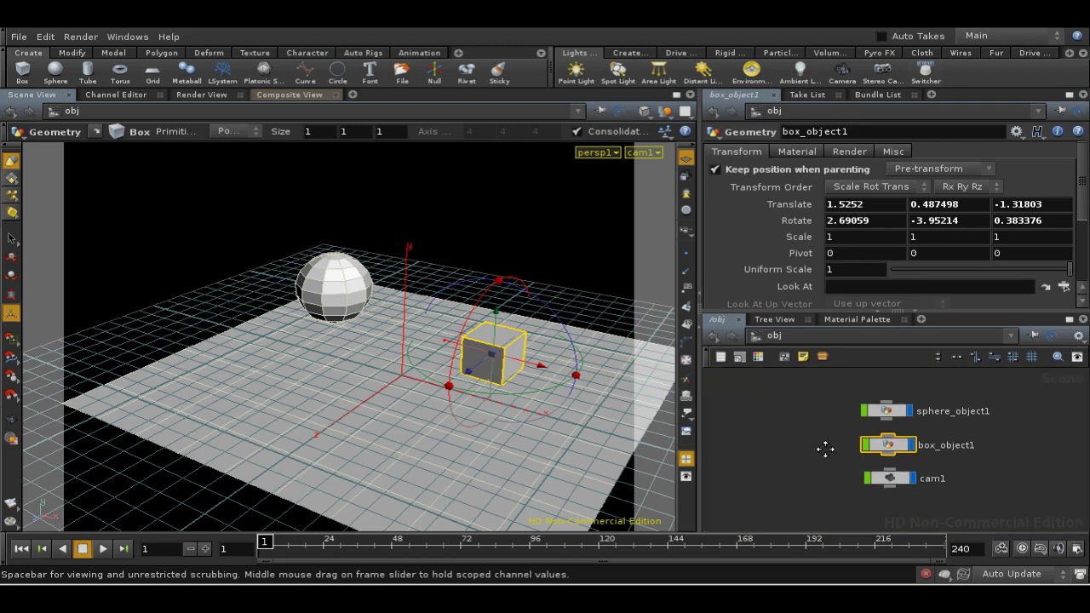